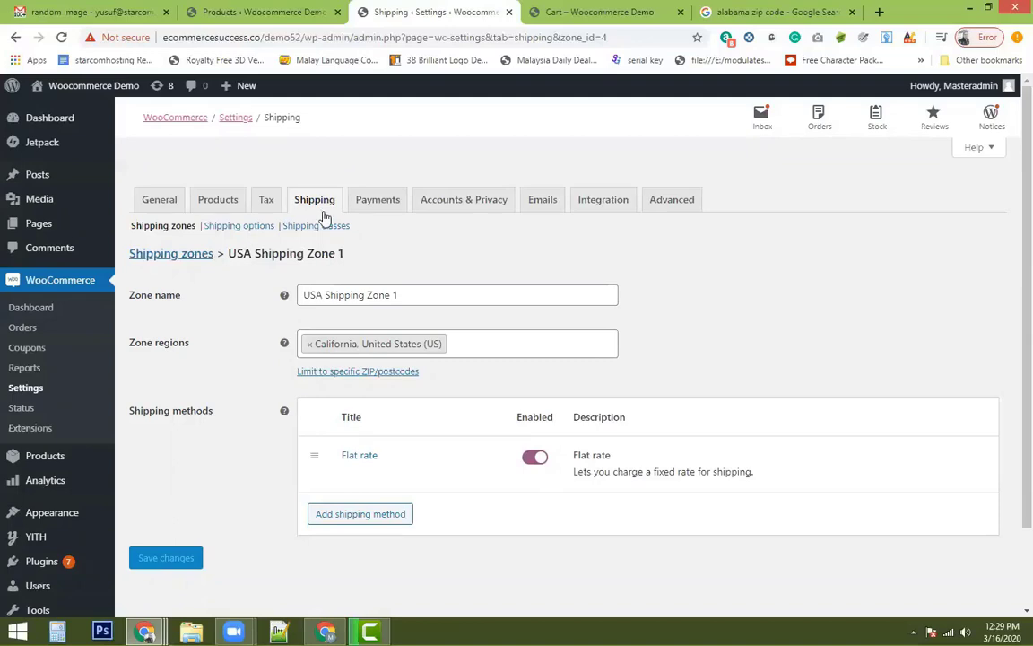
Step: Remove the Expedited Shipping, Free Shipping and Standard Shipping classes from the WooCommerce shipping classes and save
left_click(315, 225)
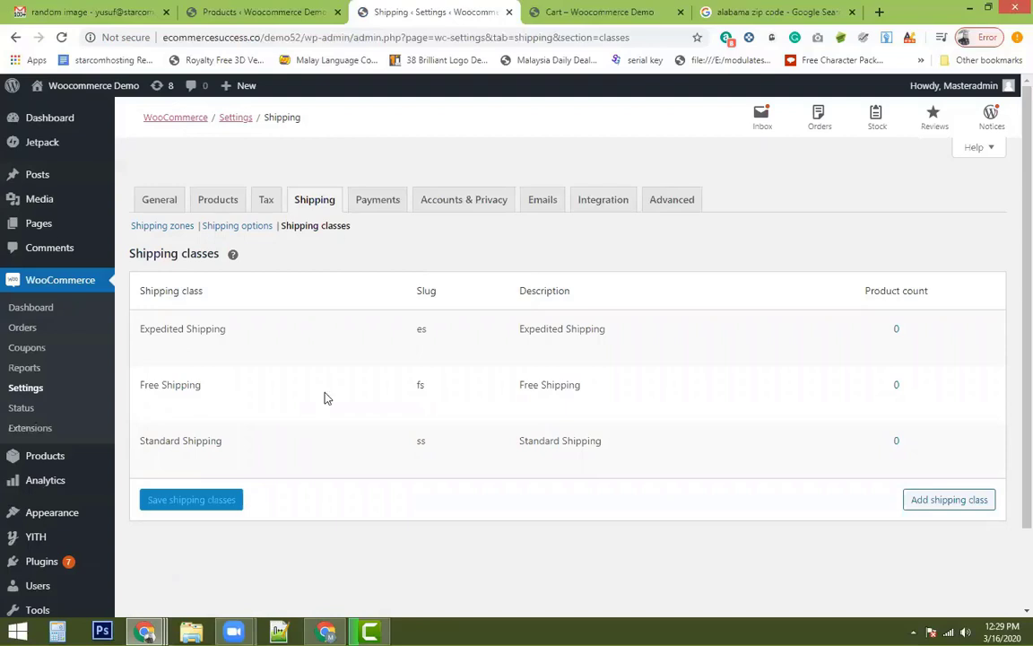
mouse_move(202, 377)
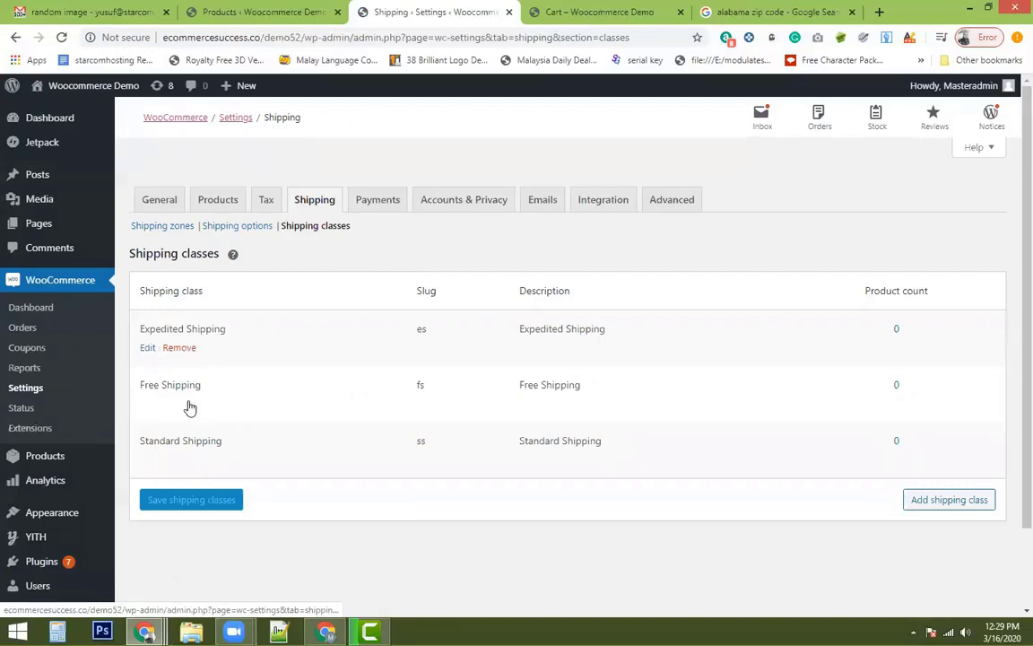
left_click(184, 350)
double_click(188, 350)
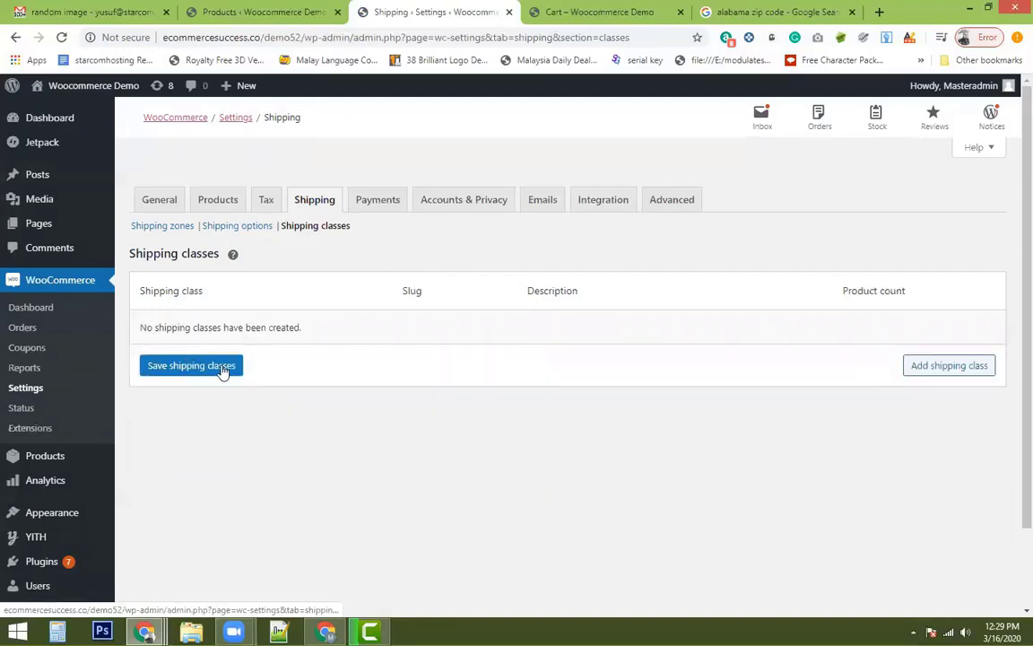
left_click(223, 368)
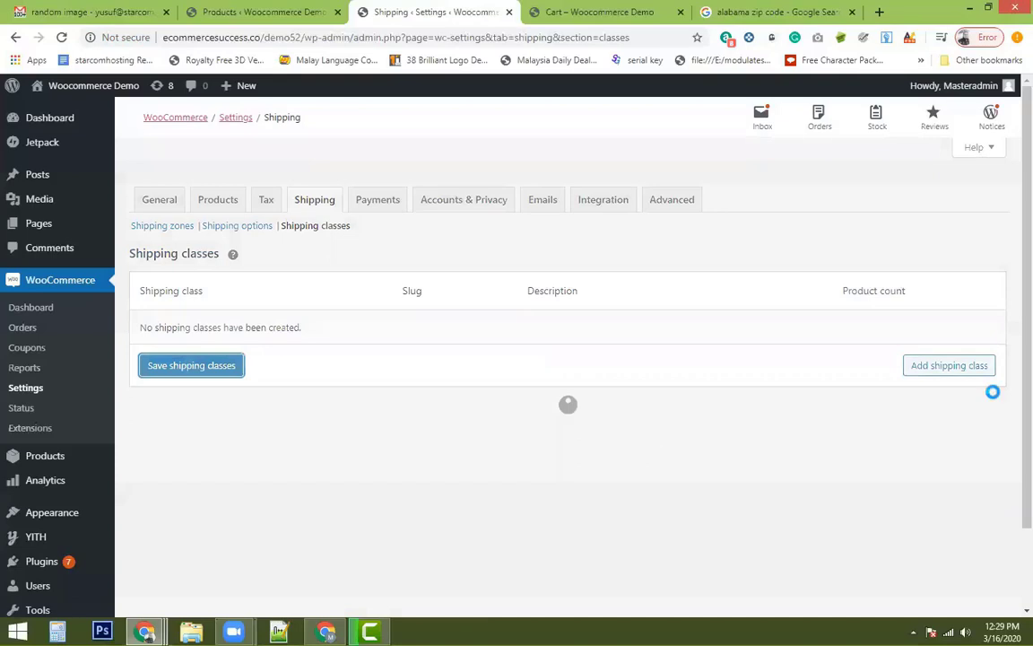
Step: Add a shipping class named "Big Items" with the slug and description left blank, and save the shipping classes
left_click(252, 329)
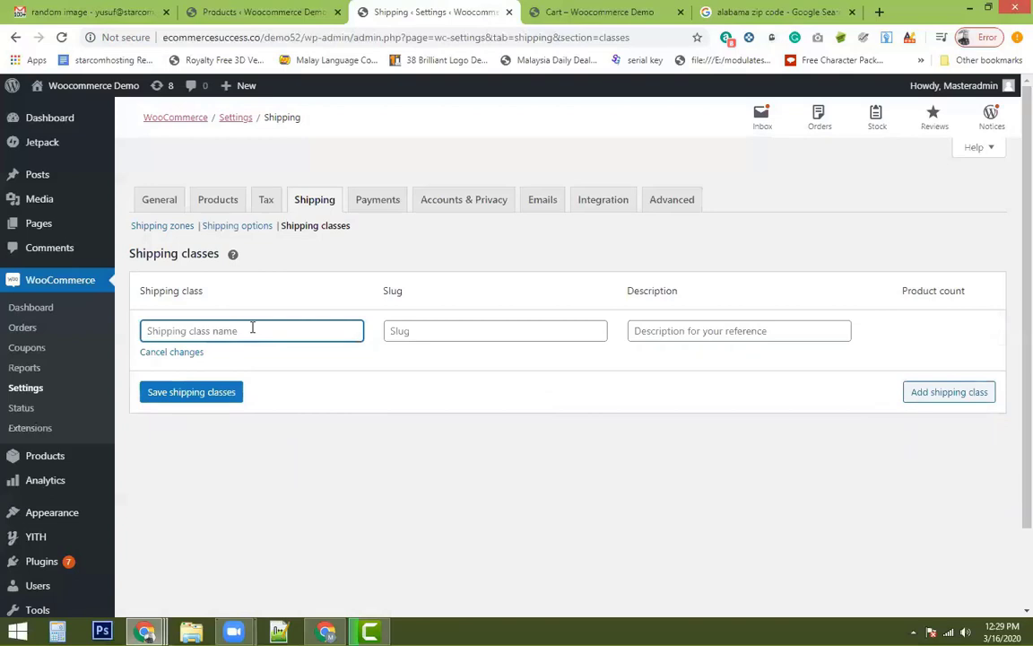
type("Big Items")
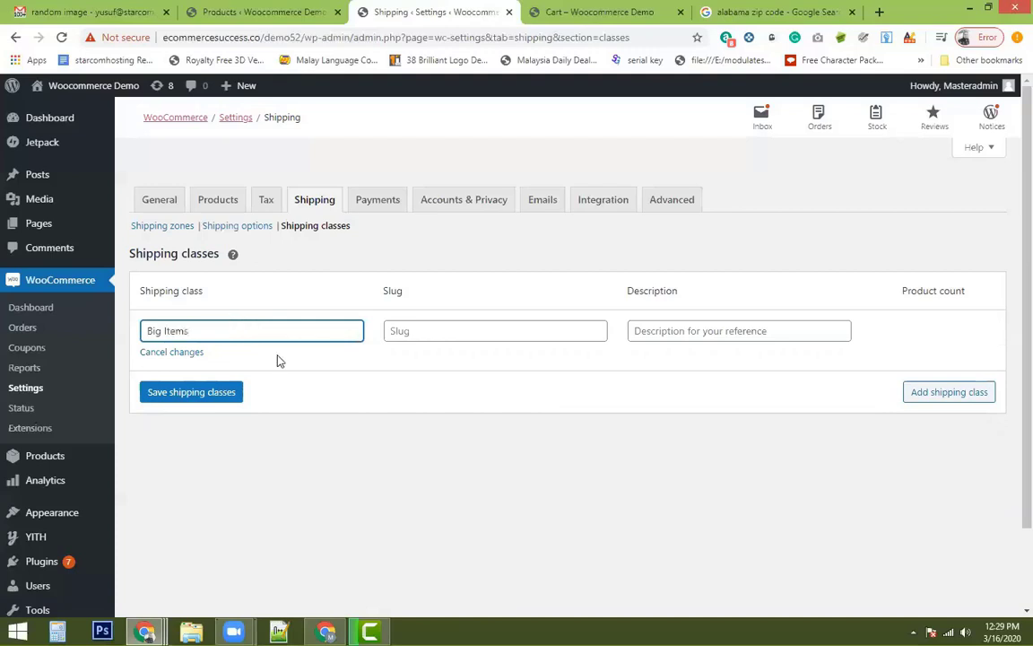
left_click(449, 332)
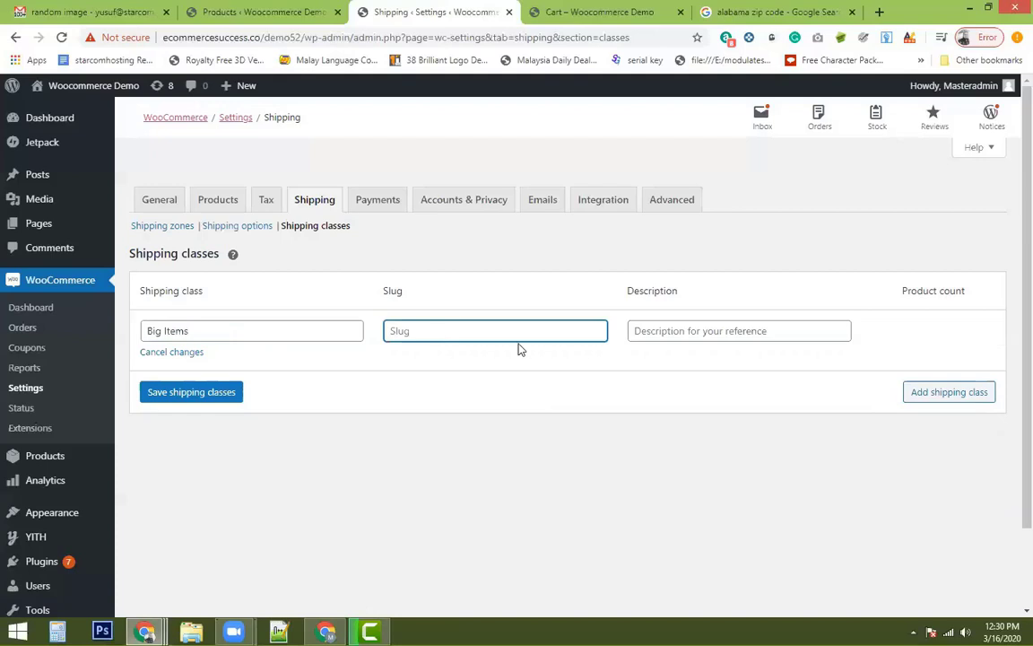
left_click(680, 332)
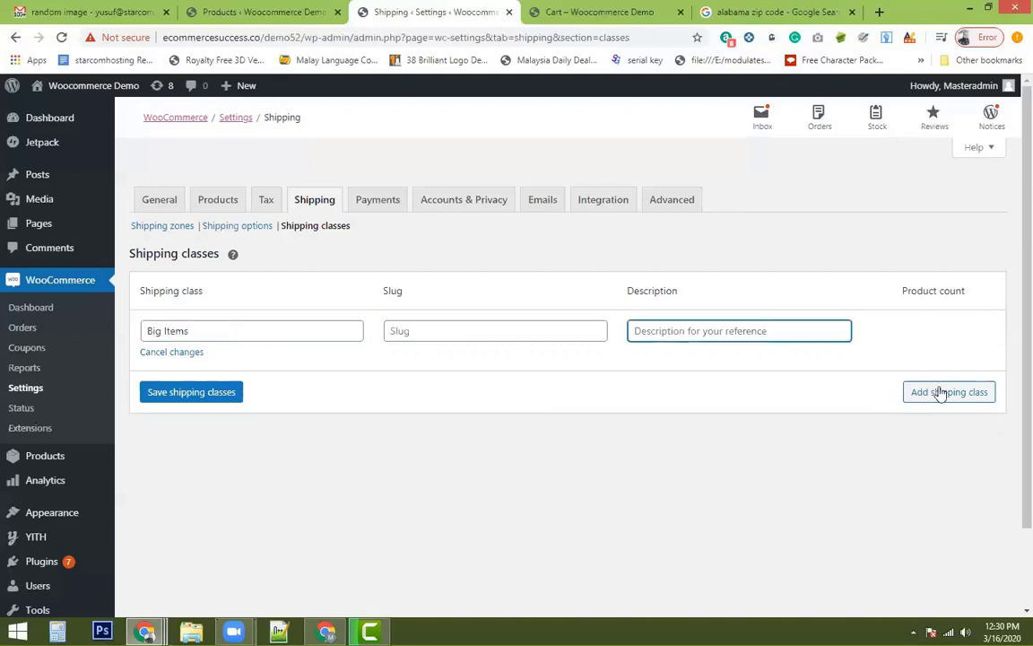
left_click(805, 509)
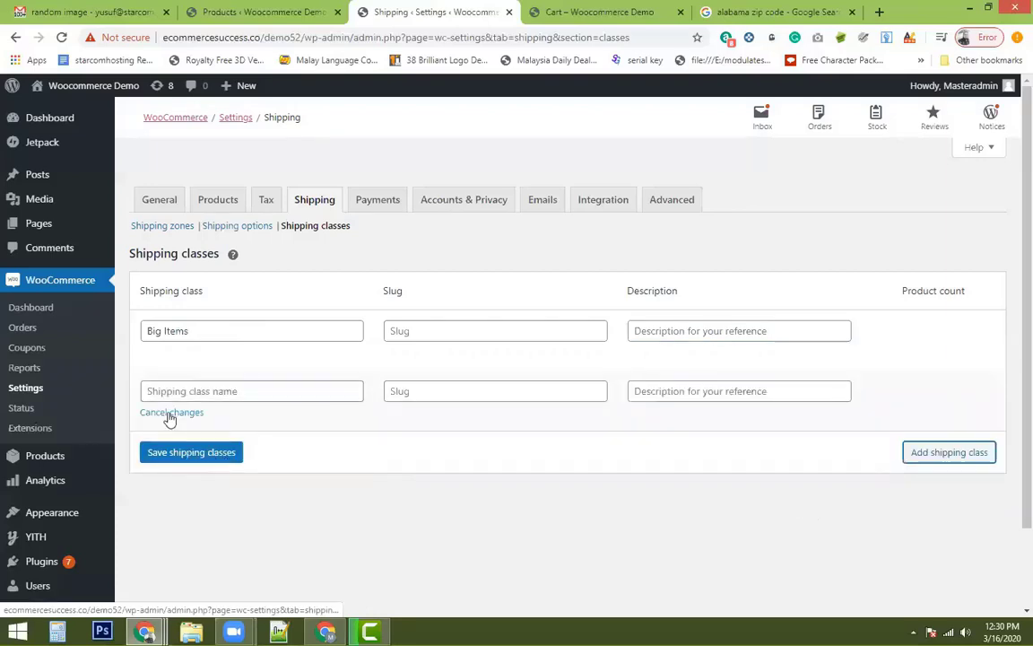
left_click(175, 411)
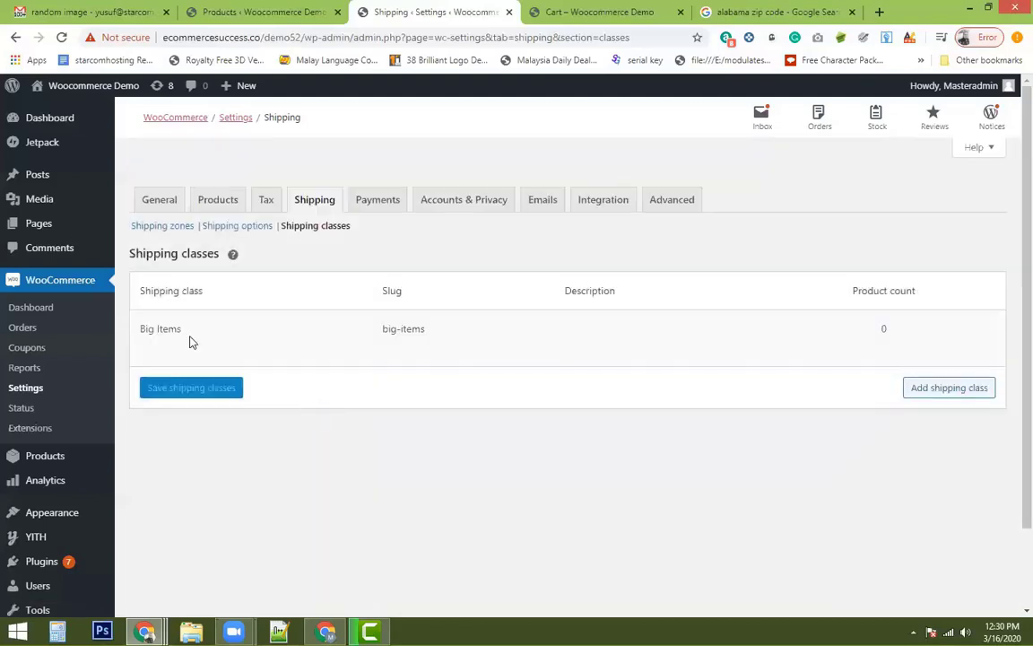
Step: Open the Flat rate settings of USA Shipping Zone 1 and locate the "Big Items" shipping class cost
left_click(162, 225)
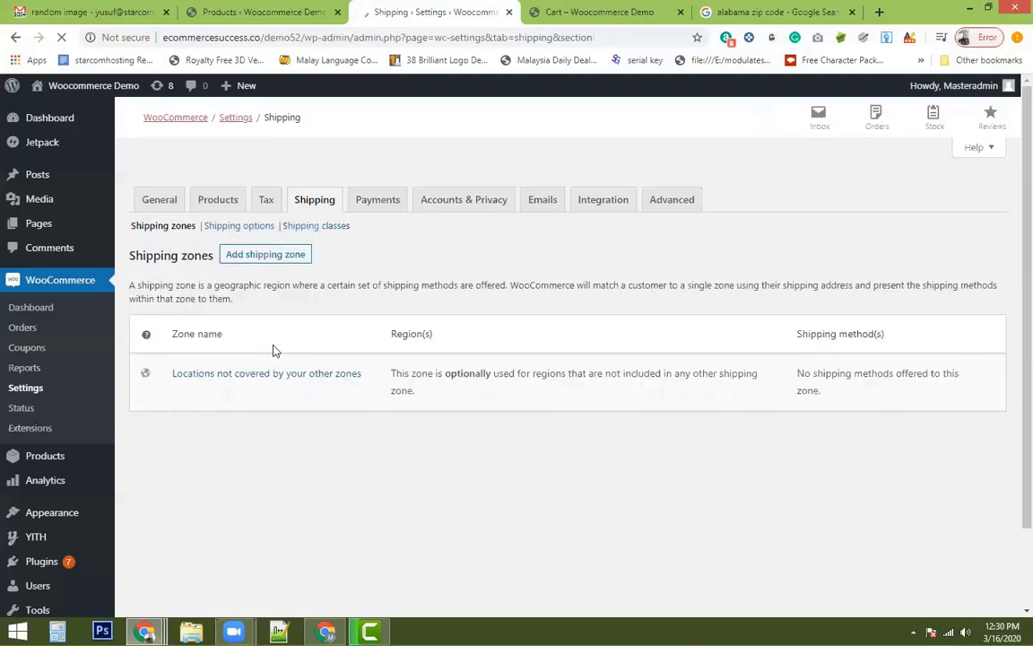
scroll(272, 350, "down", 1)
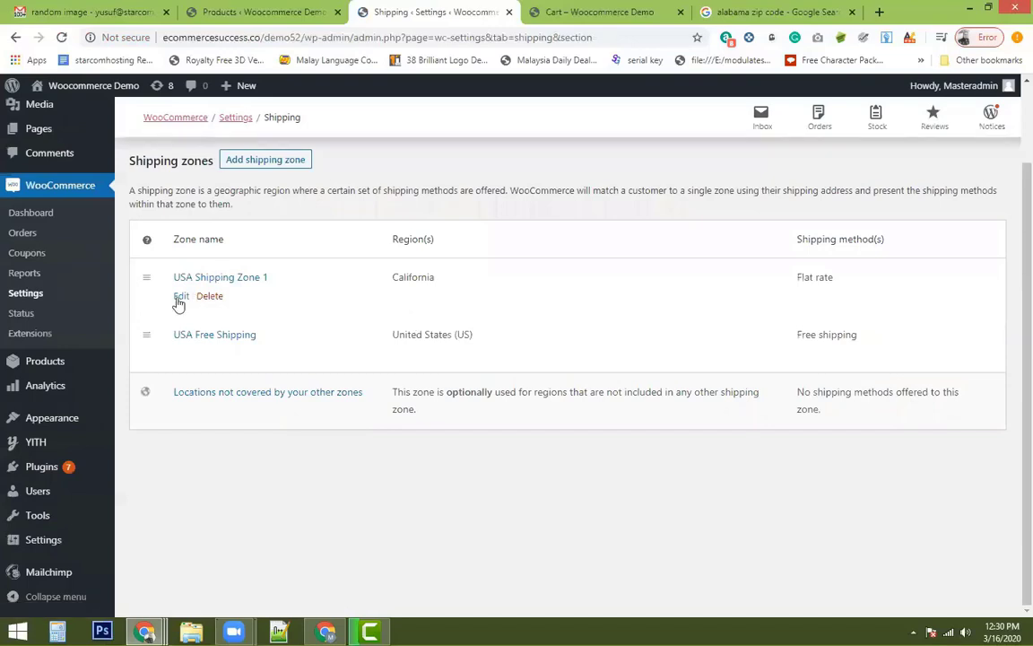
left_click(212, 338)
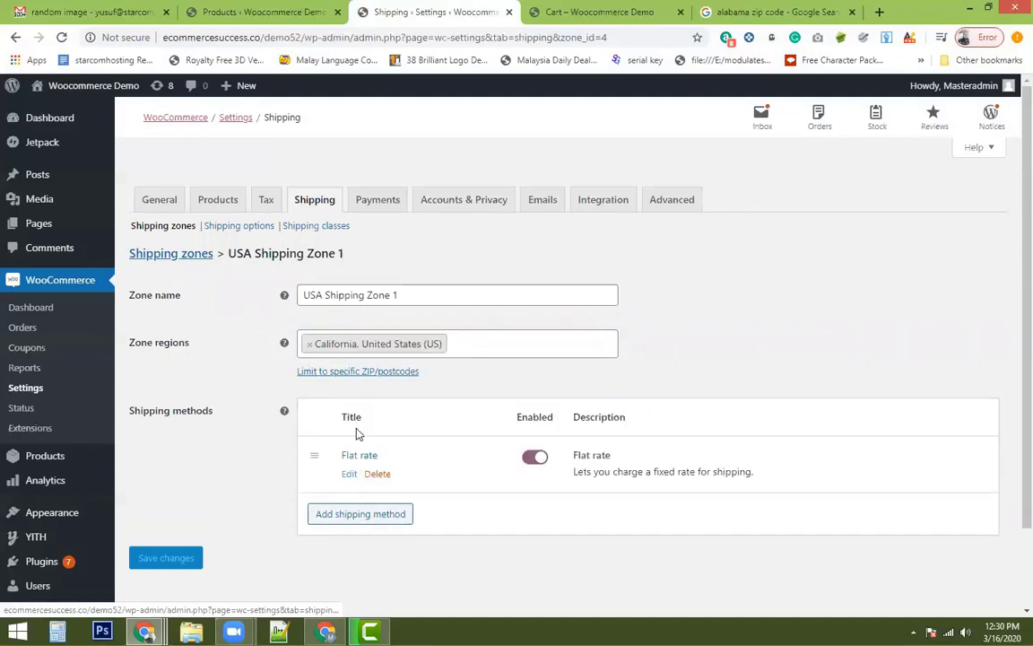
left_click(359, 454)
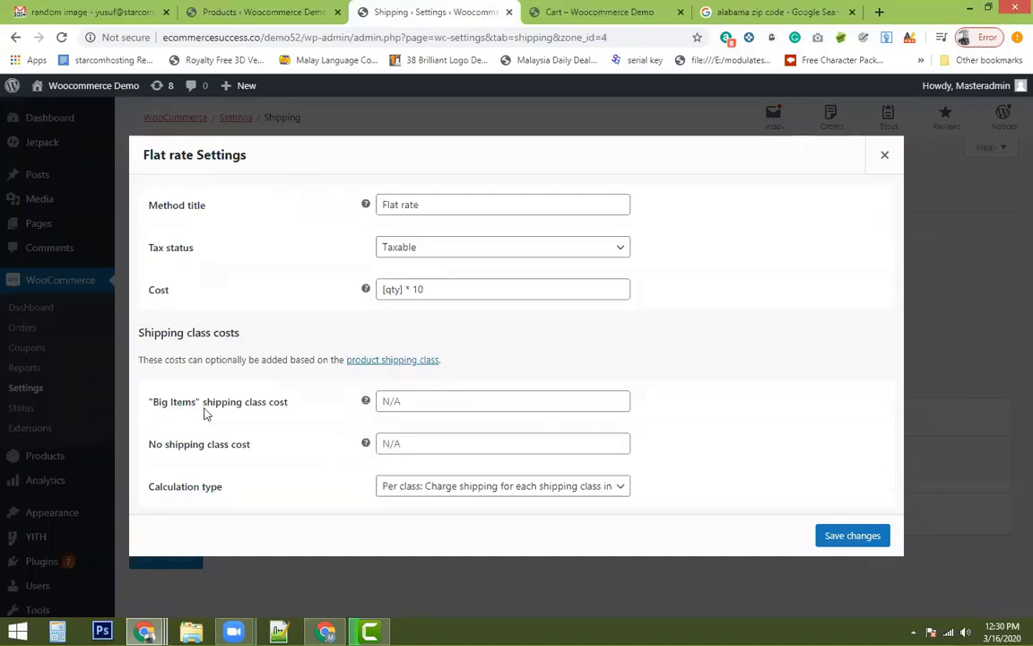
left_click_drag(206, 410, 159, 410)
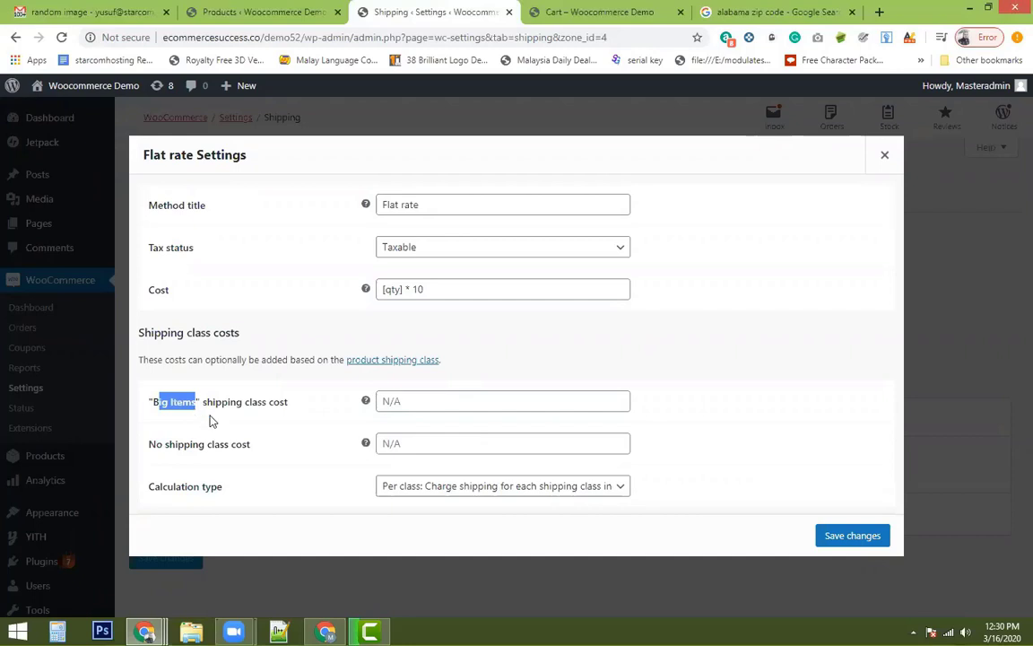
Step: Set the "Big Items" shipping class cost to [qty] * 50, reusing the main cost formula, and save the flat rate settings
left_click(437, 410)
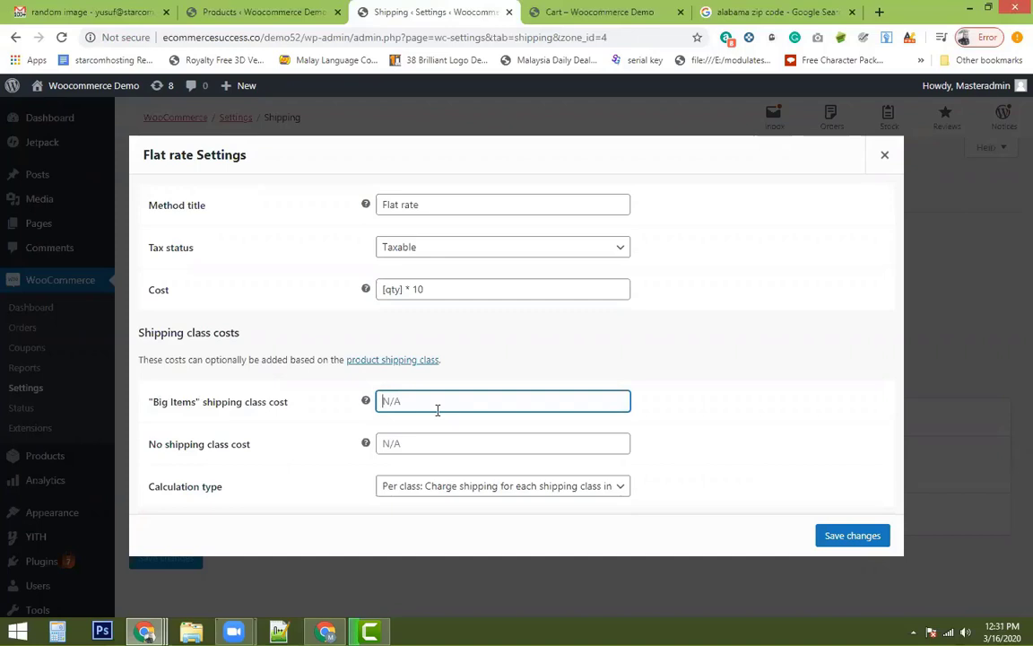
type("50")
left_click_drag(384, 288, 416, 377)
key("ctrl+c")
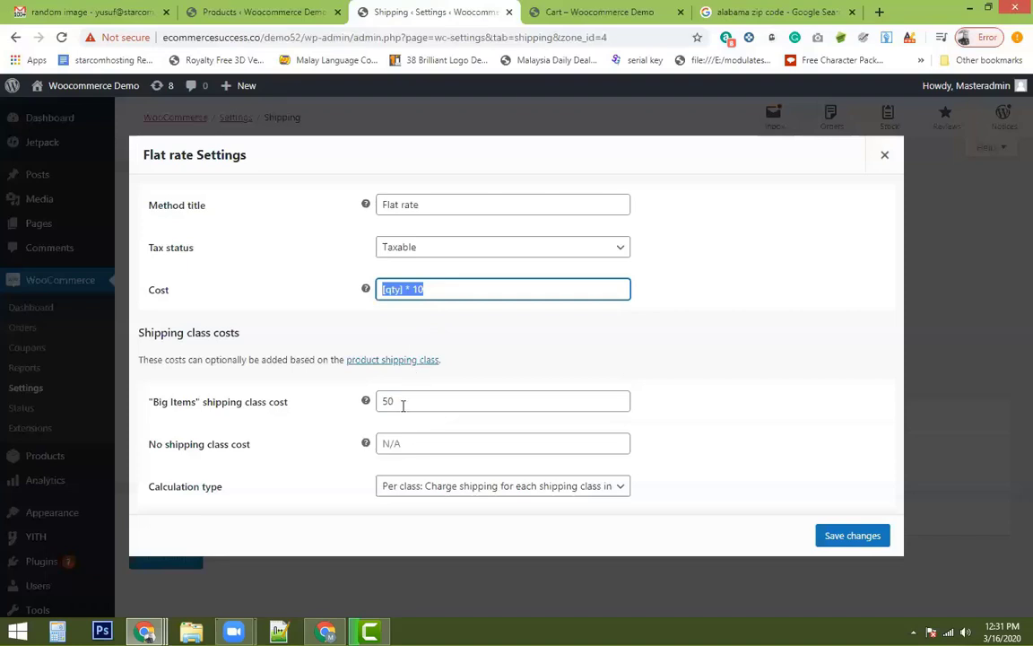
left_click_drag(399, 401, 331, 418)
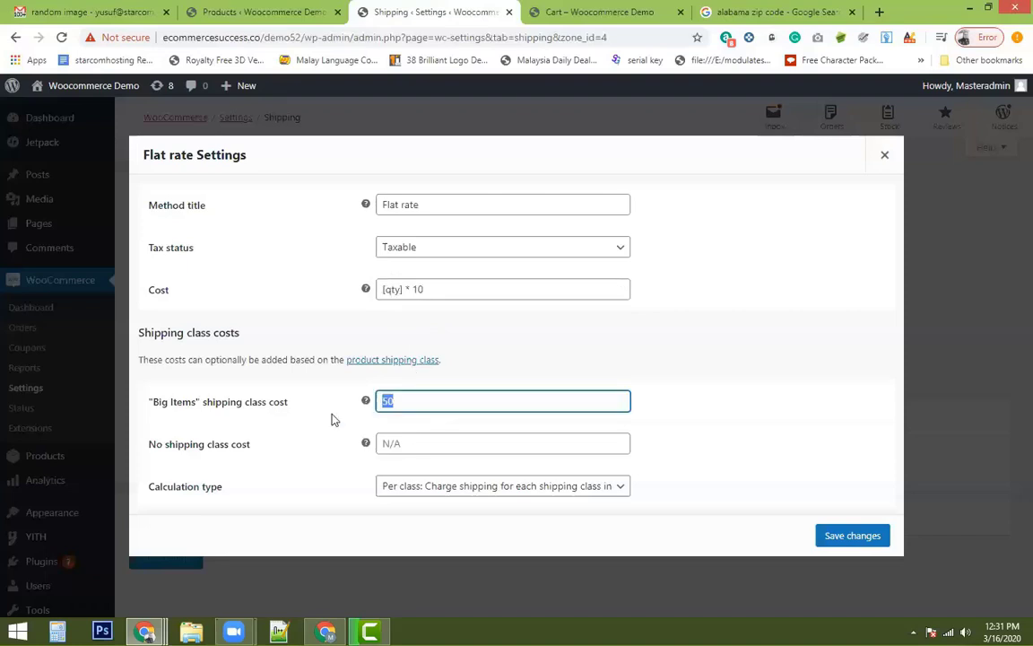
key("ctrl+v")
key("ctrl+shift+Left")
type("50")
left_click(431, 289)
key("ctrl+a")
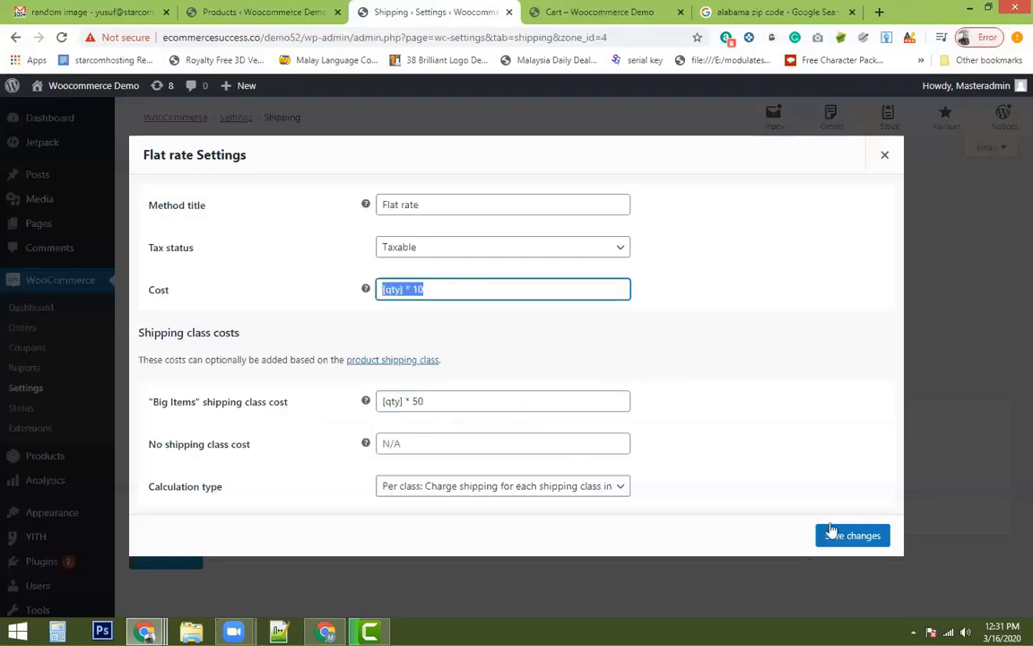
left_click(838, 542)
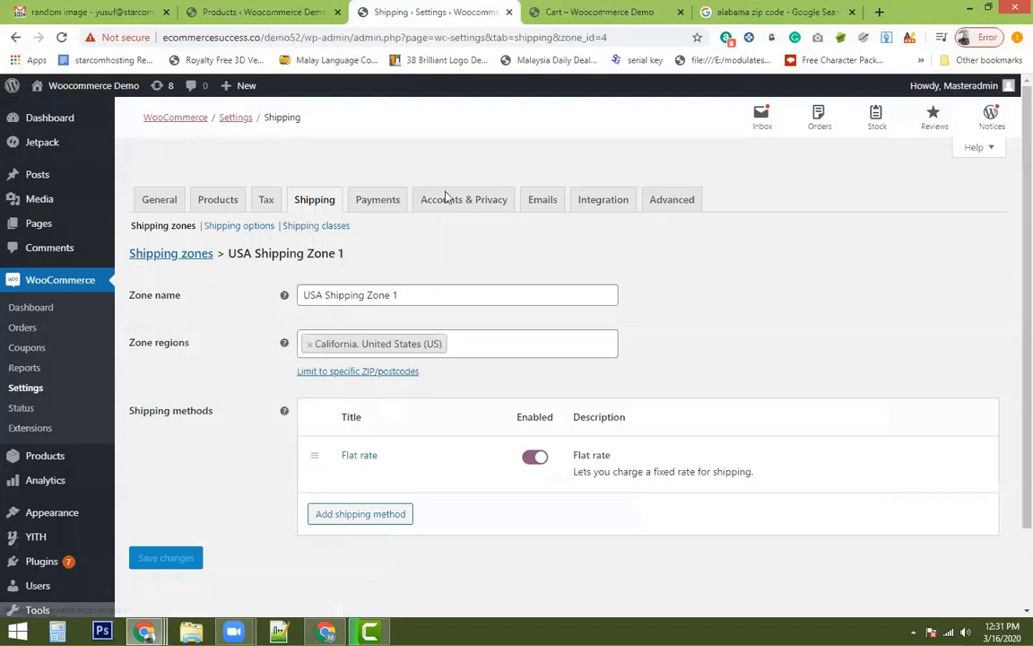
Step: Open the Jeans Pent product page from the cart in a separate browser tab
key("ctrl+Tab")
scroll(189, 439, "up", 3)
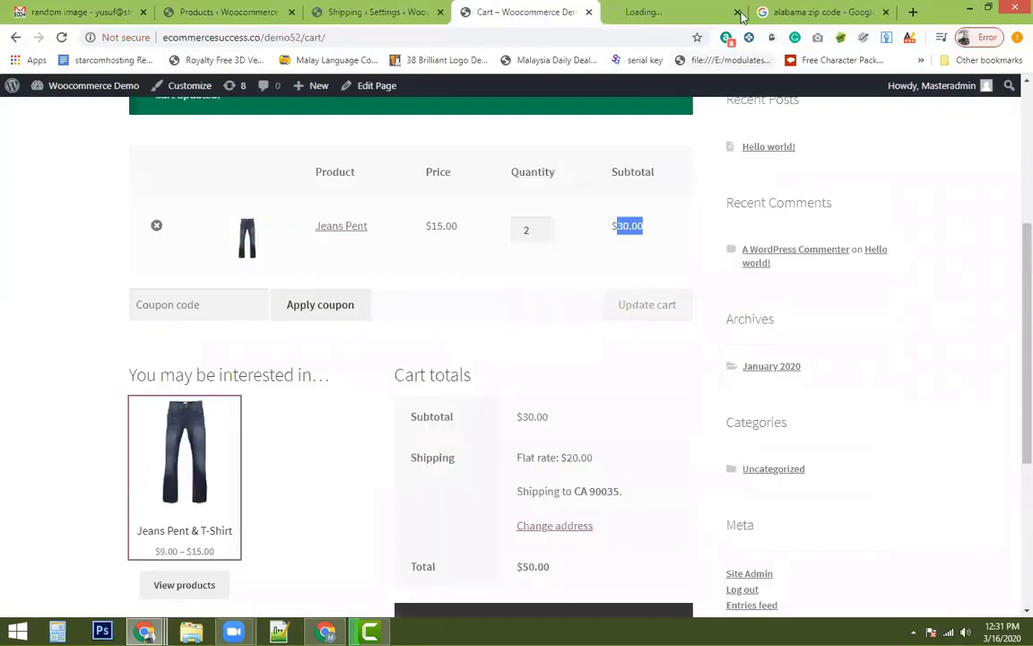
left_click(738, 13)
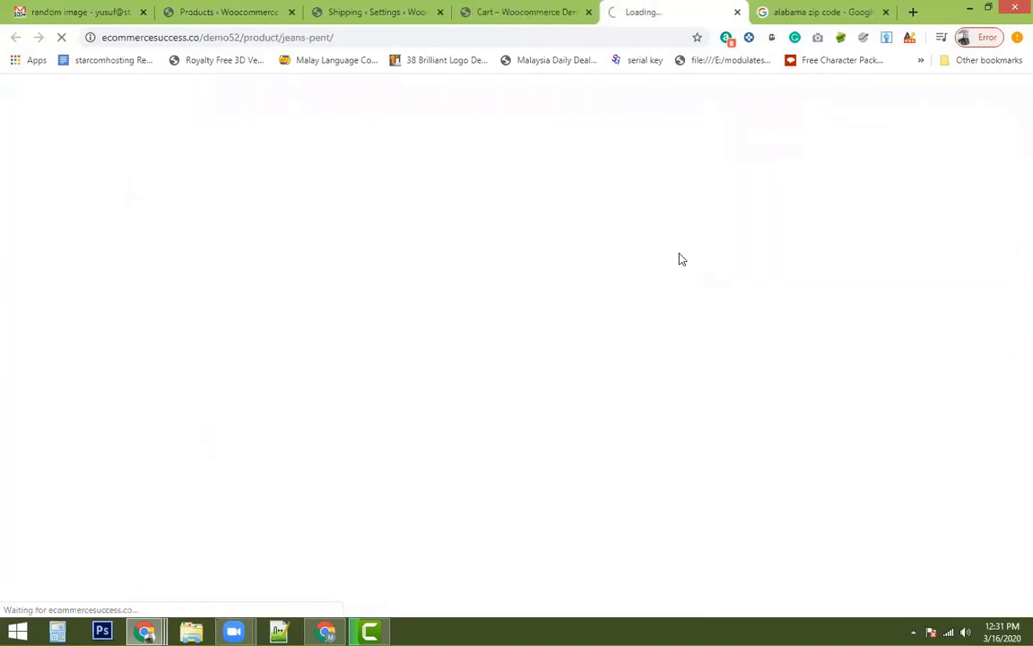
key("ctrl+shift+Tab")
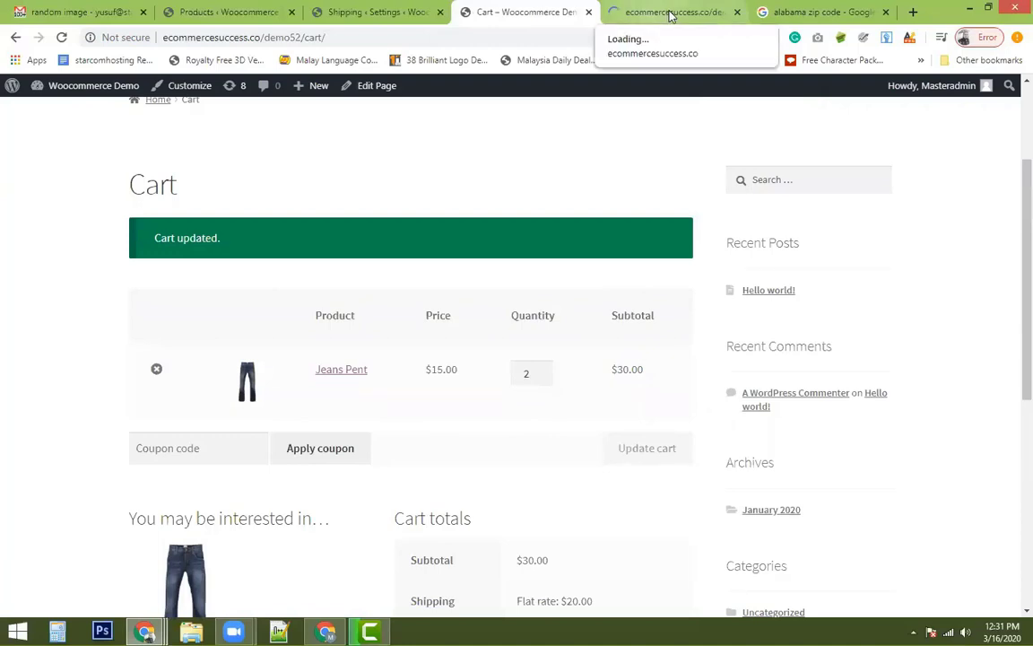
left_click(669, 15)
key("ctrl+shift+Tab")
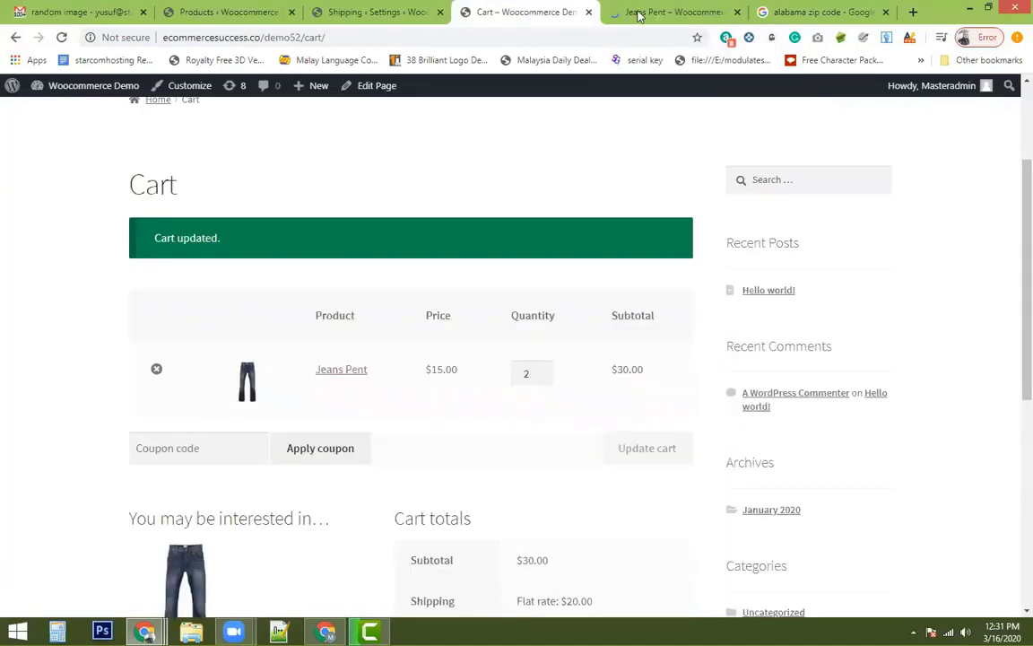
Step: Review the saved flat rate costs of USA Shipping Zone 1, including the "Big Items" class cost, and close the settings
key("ctrl+shift+Tab")
left_click(348, 478)
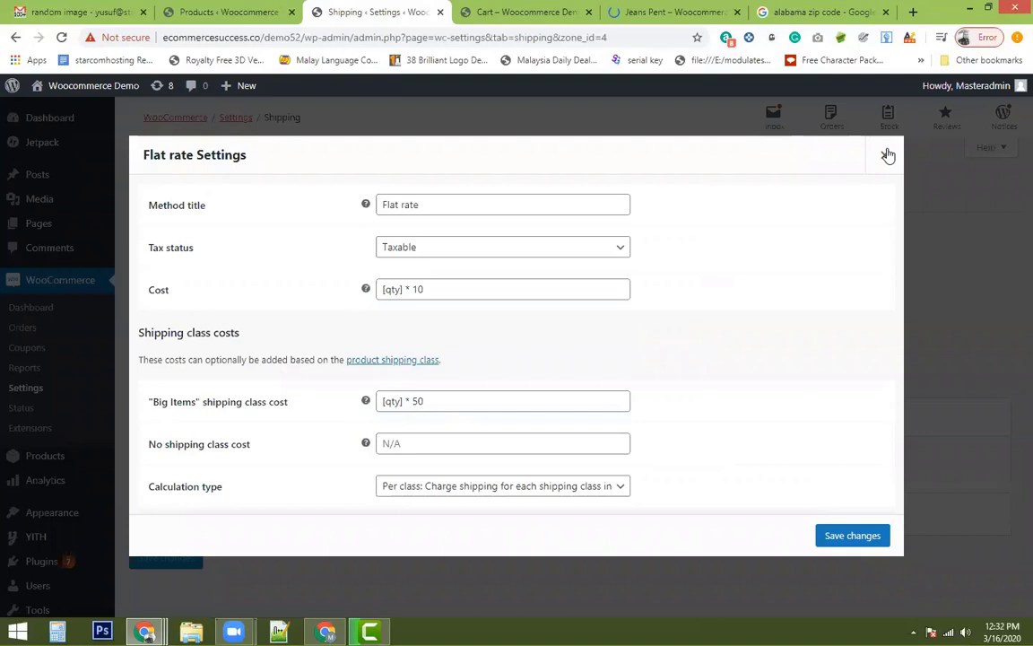
key("Escape")
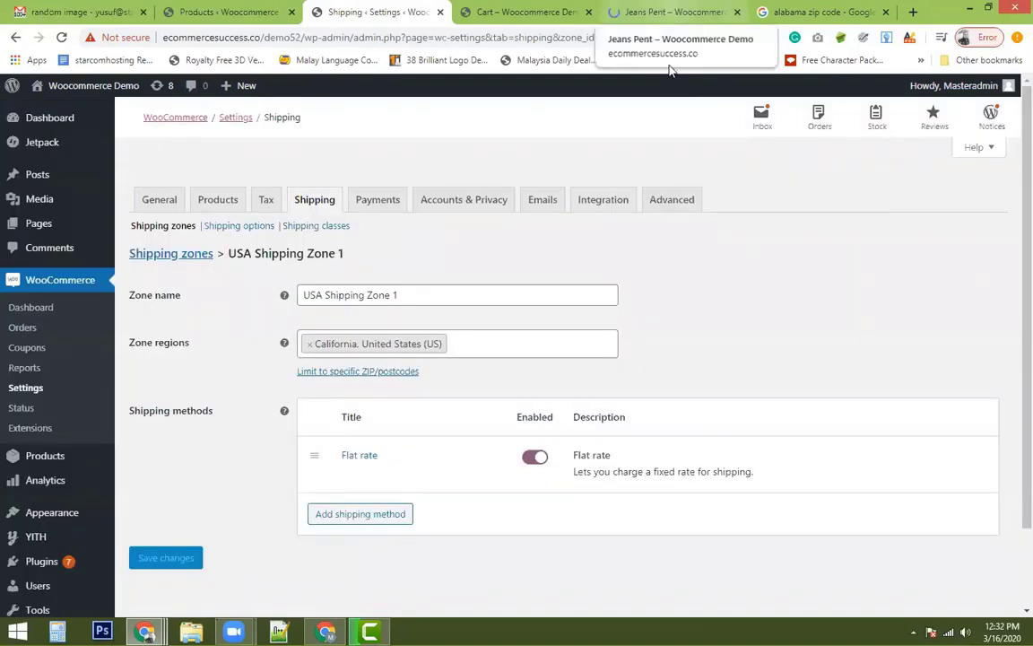
Step: Open the Jeans Pent product for editing in a new browser tab from its store page
left_click(671, 10)
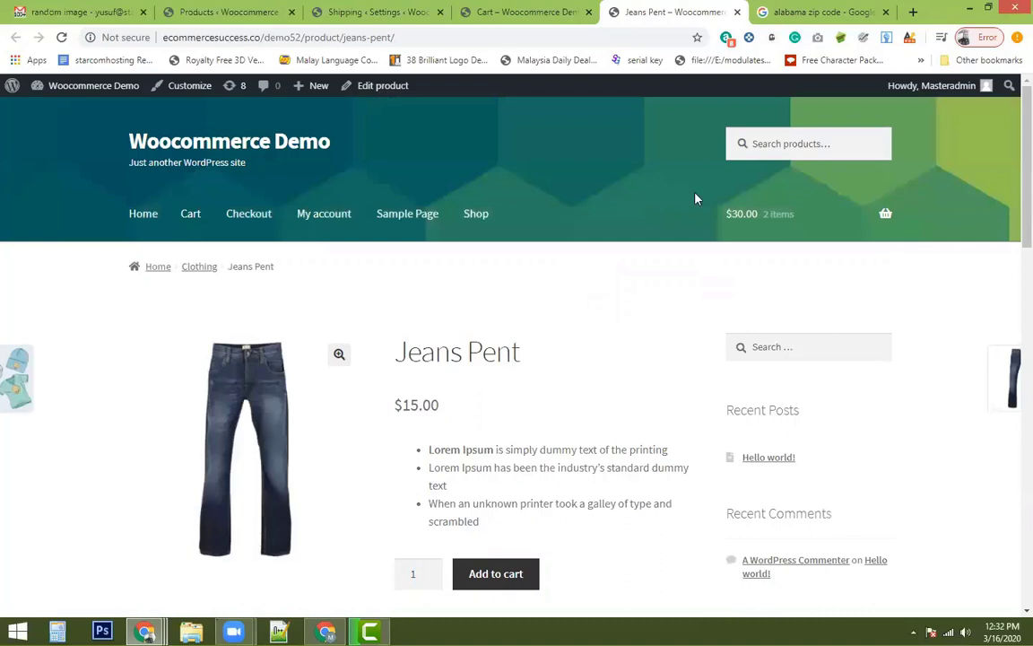
key("ctrl+Return")
scroll(643, 404, "down", 1)
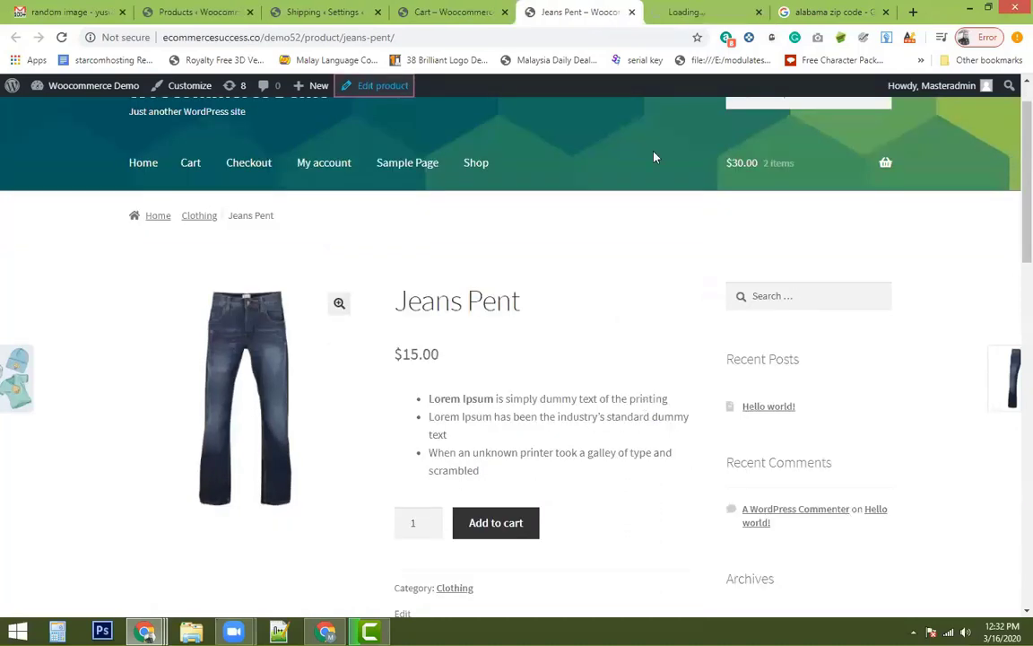
scroll(653, 156, "down", 1)
key("ctrl+Tab")
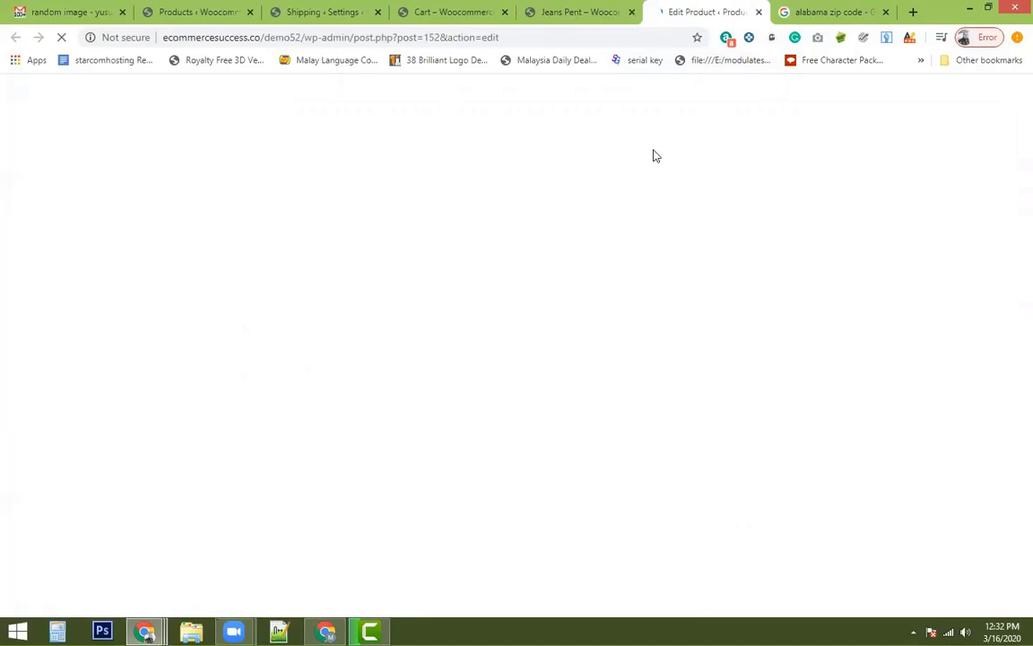
Step: Assign the "Big Items" shipping class to the Jeans Pent product in its shipping data
scroll(685, 214, "down", 5)
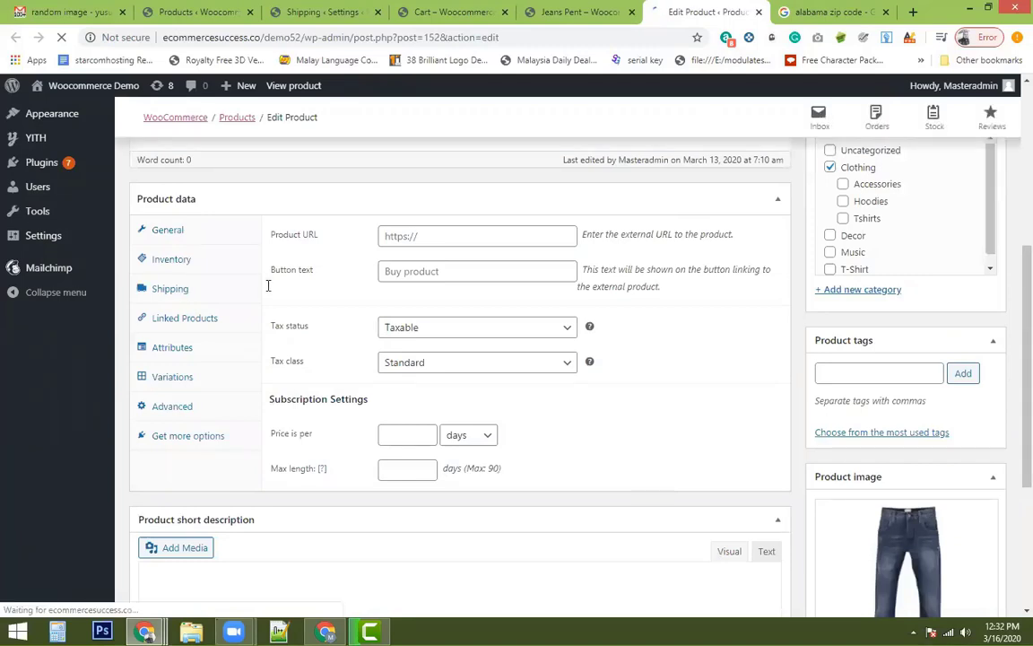
scroll(435, 342, "up", 5)
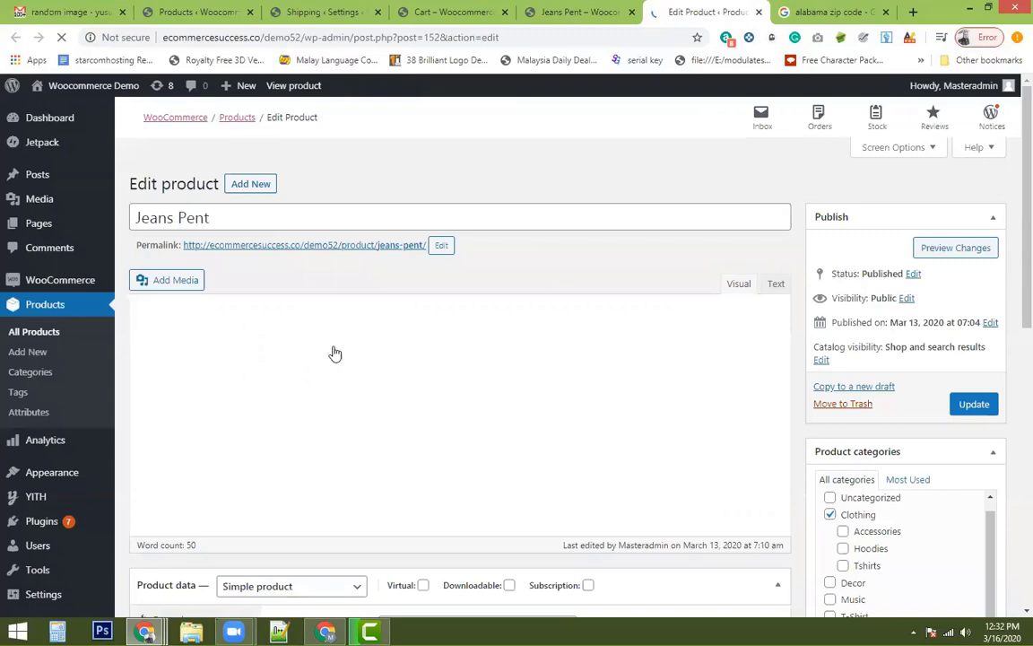
scroll(335, 354, "down", 4)
left_click(164, 395)
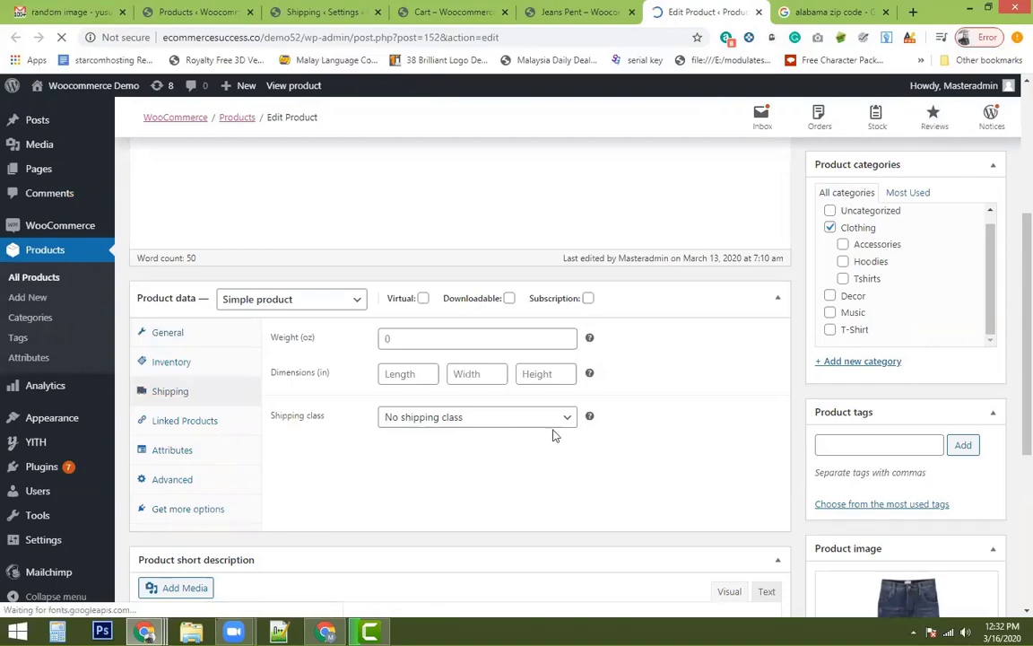
scroll(553, 435, "down", 3)
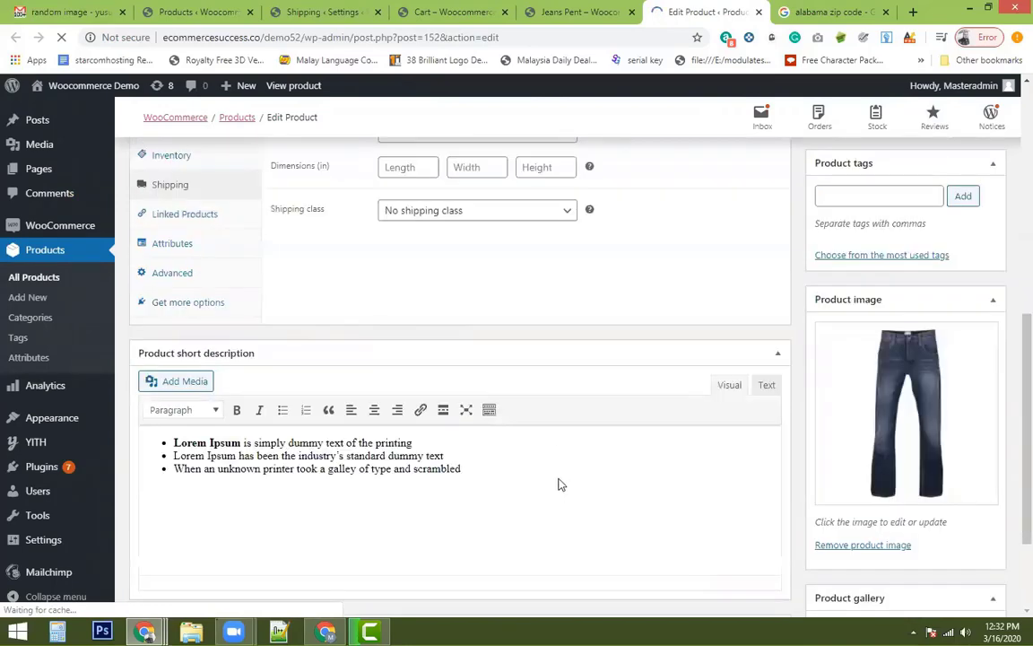
scroll(558, 363, "up", 3)
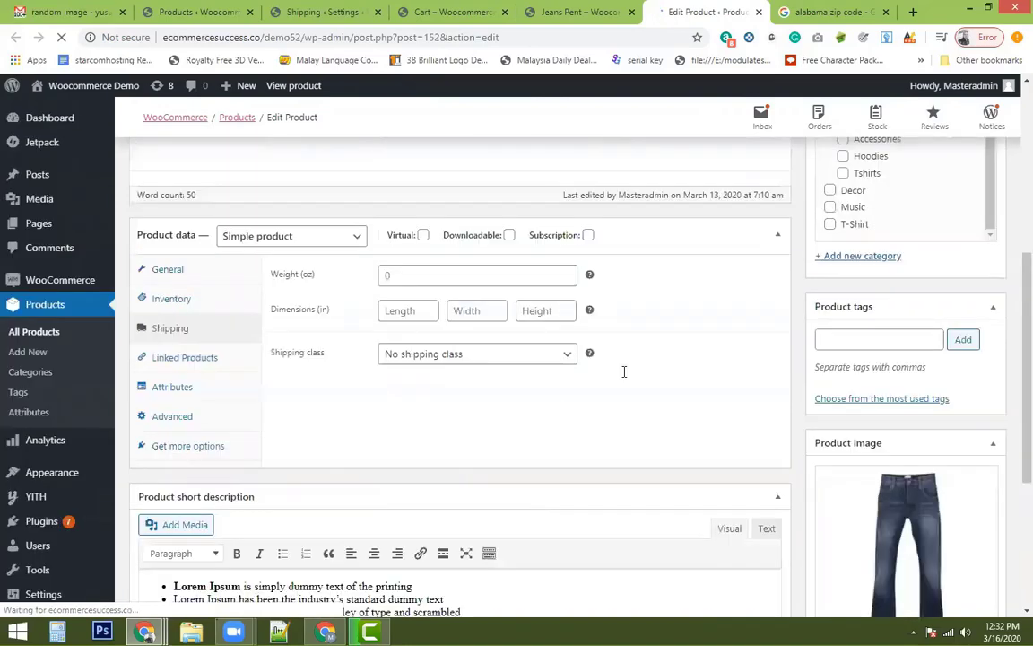
scroll(622, 369, "up", 4)
scroll(592, 421, "down", 4)
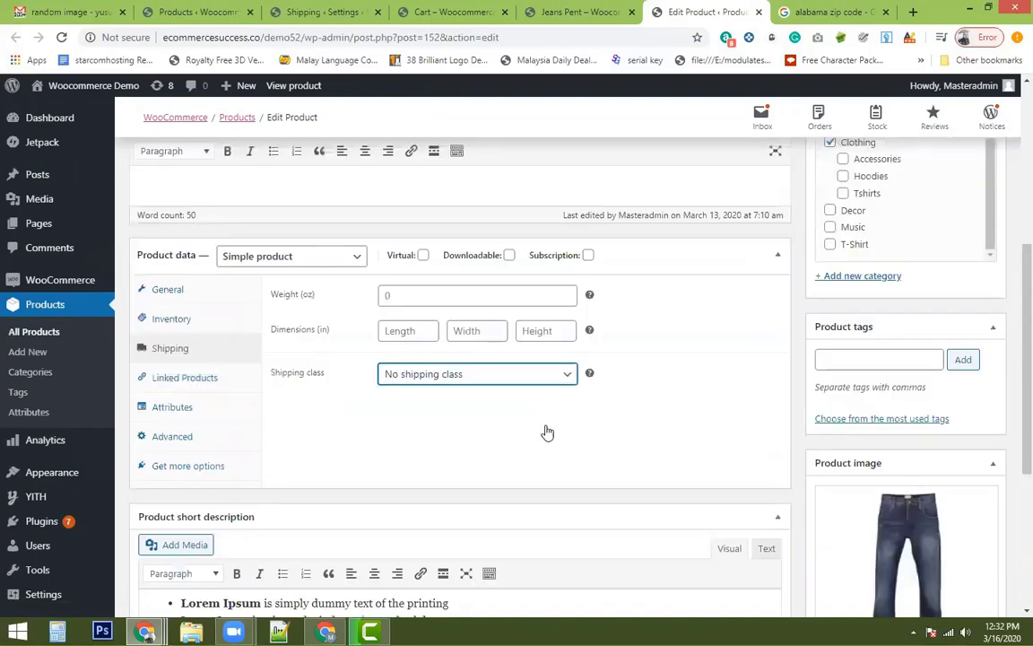
scroll(547, 430, "up", 1)
left_click(553, 430)
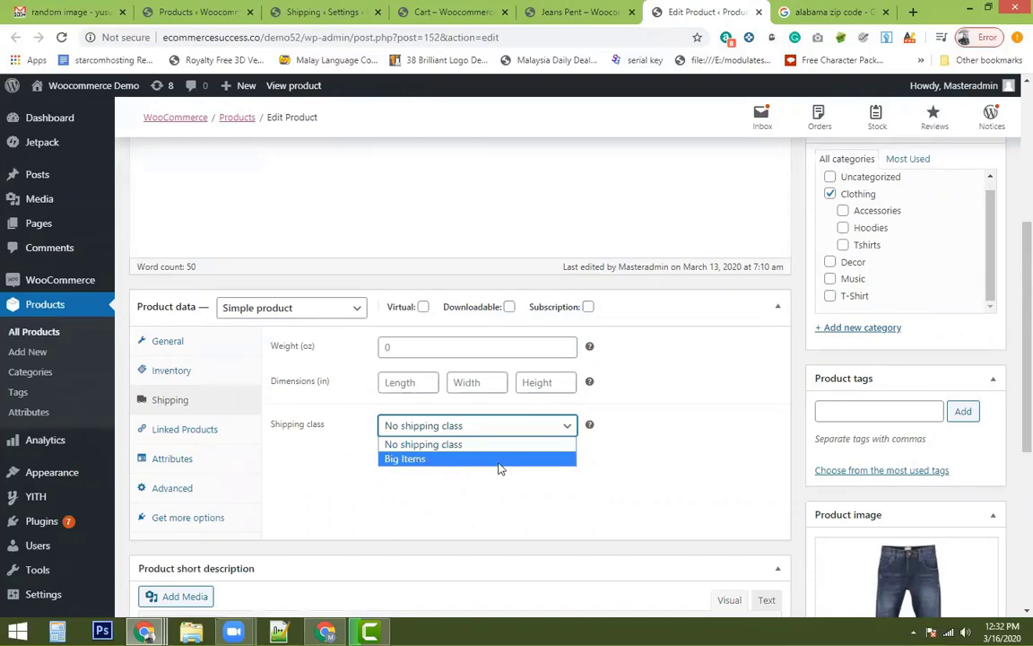
left_click(449, 459)
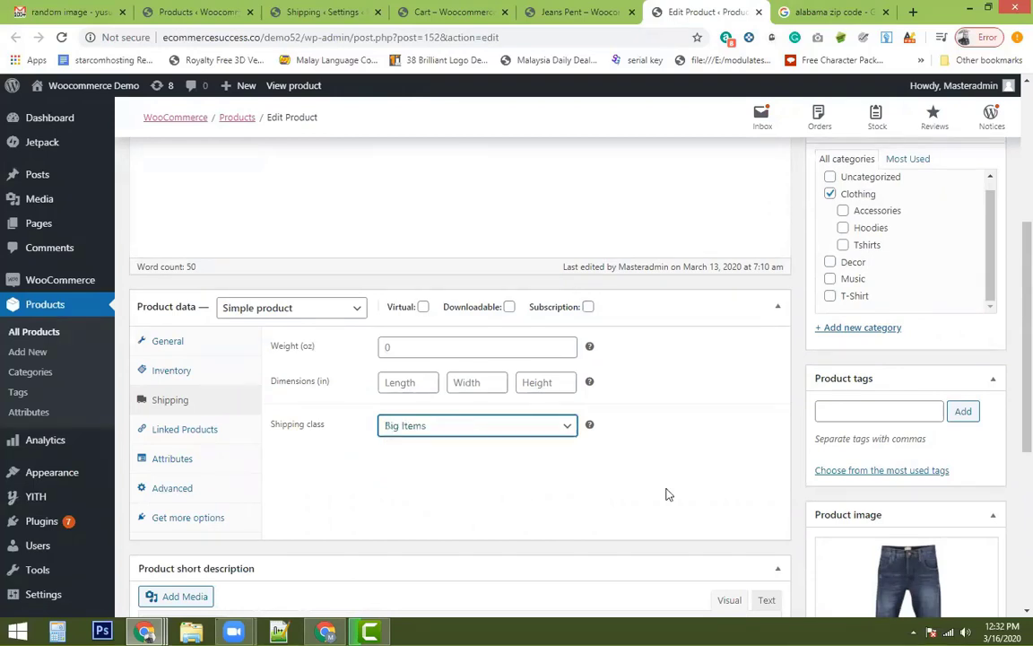
left_click(664, 486)
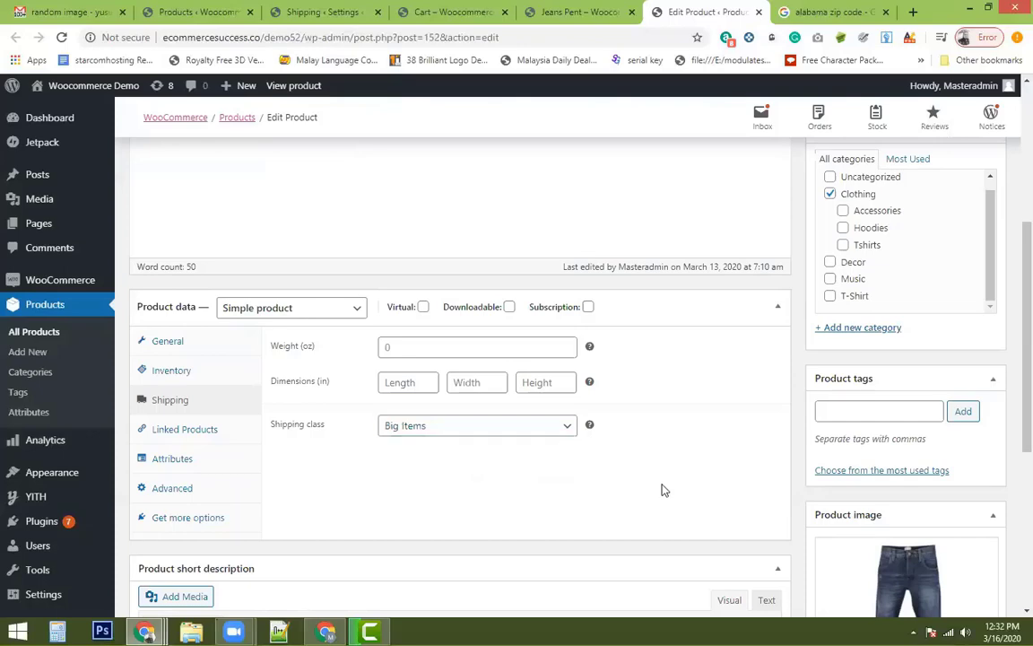
Step: Update the Jeans Pent product to save its shipping class
scroll(911, 222, "up", 1)
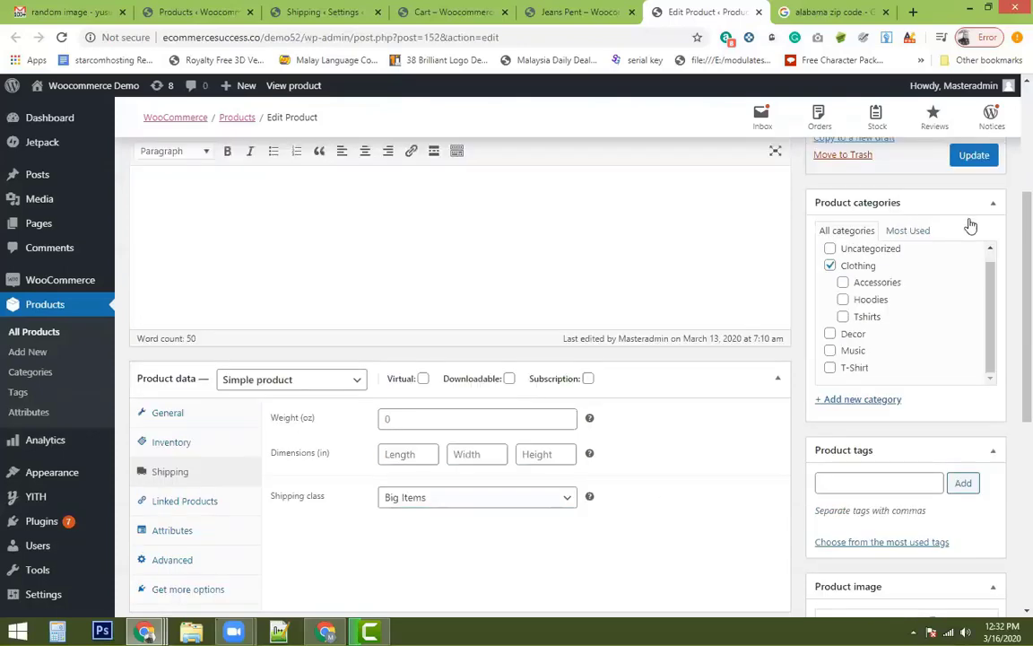
scroll(970, 226, "up", 1)
left_click(972, 226)
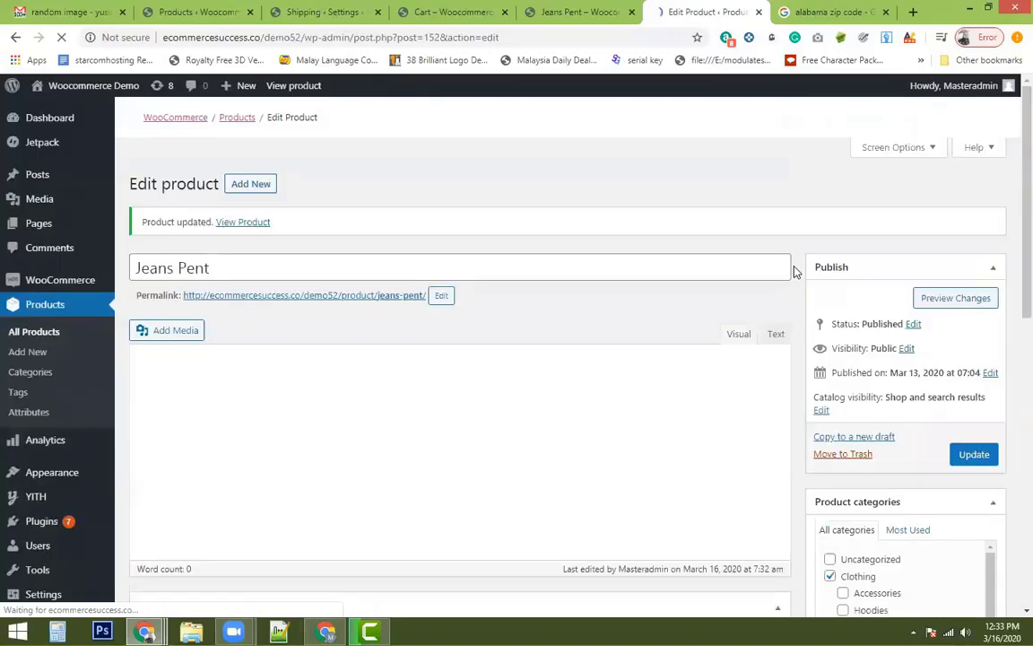
scroll(793, 272, "down", 3)
scroll(627, 17, "up", 2)
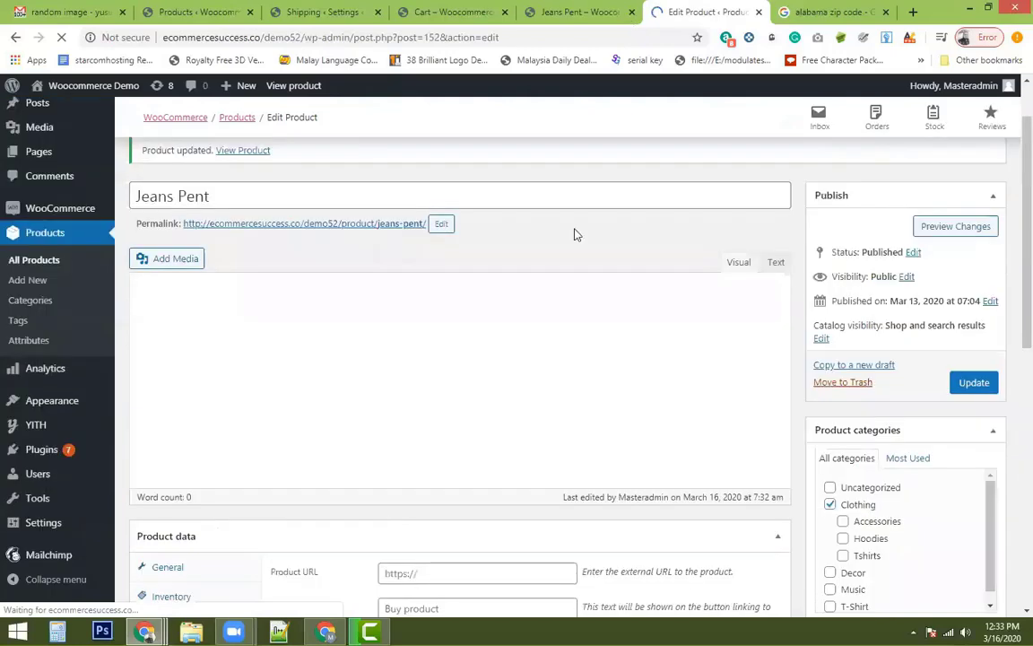
Step: Add one Jeans Pent to the cart from its store page and view the cart totals
left_click(578, 12)
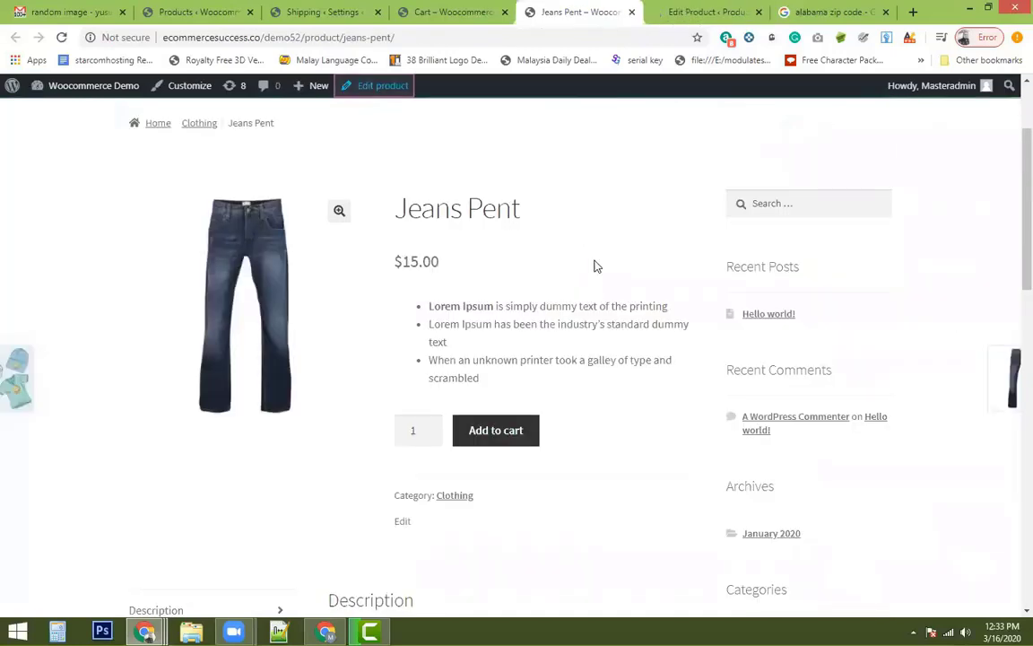
key("F5")
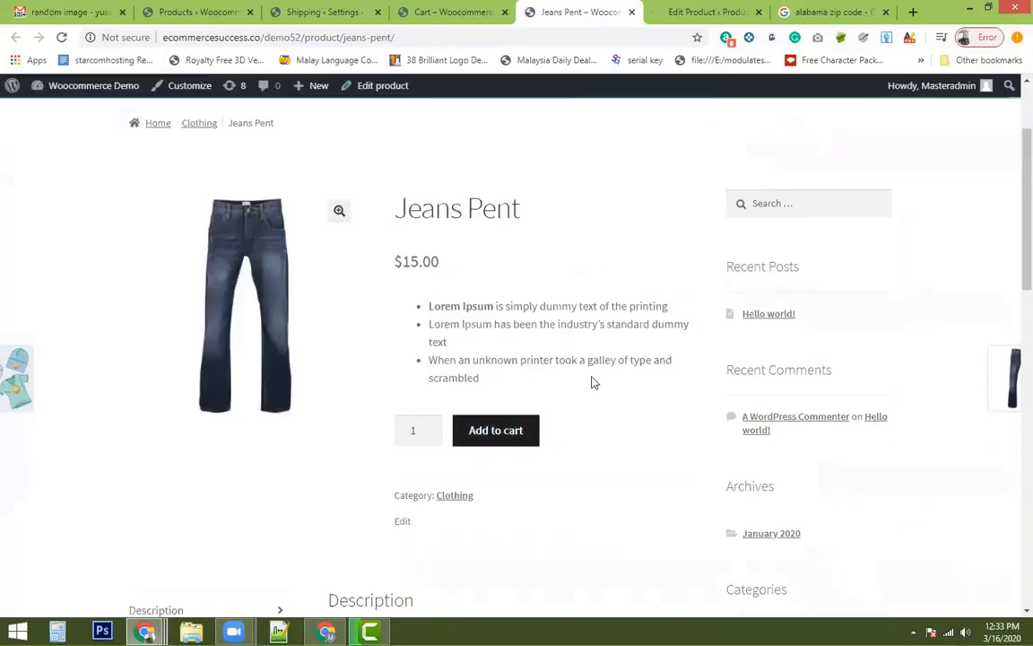
key("F5")
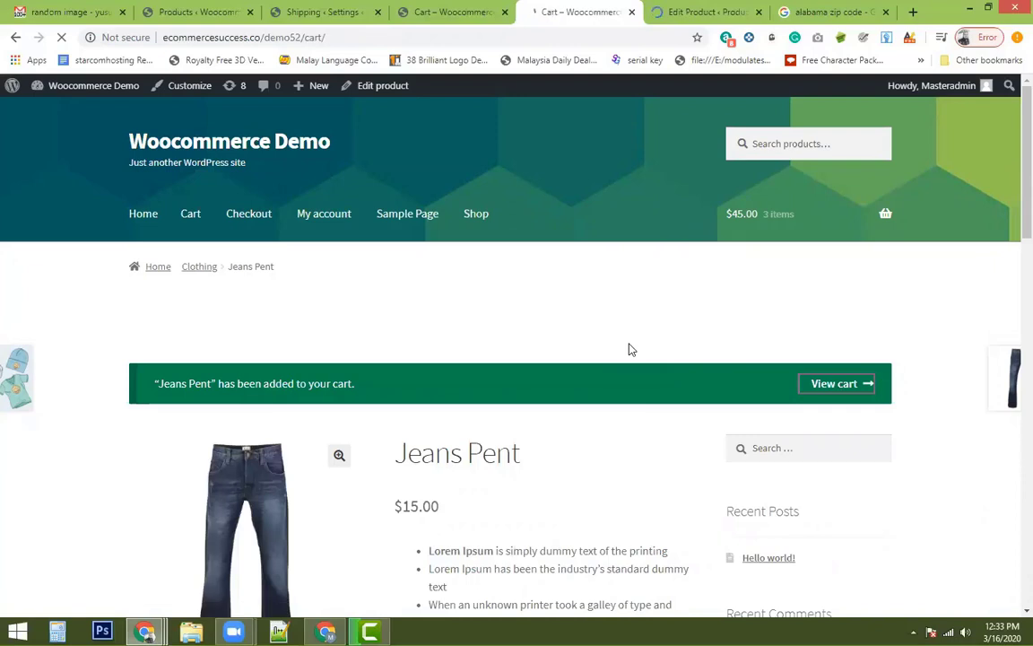
scroll(631, 350, "down", 5)
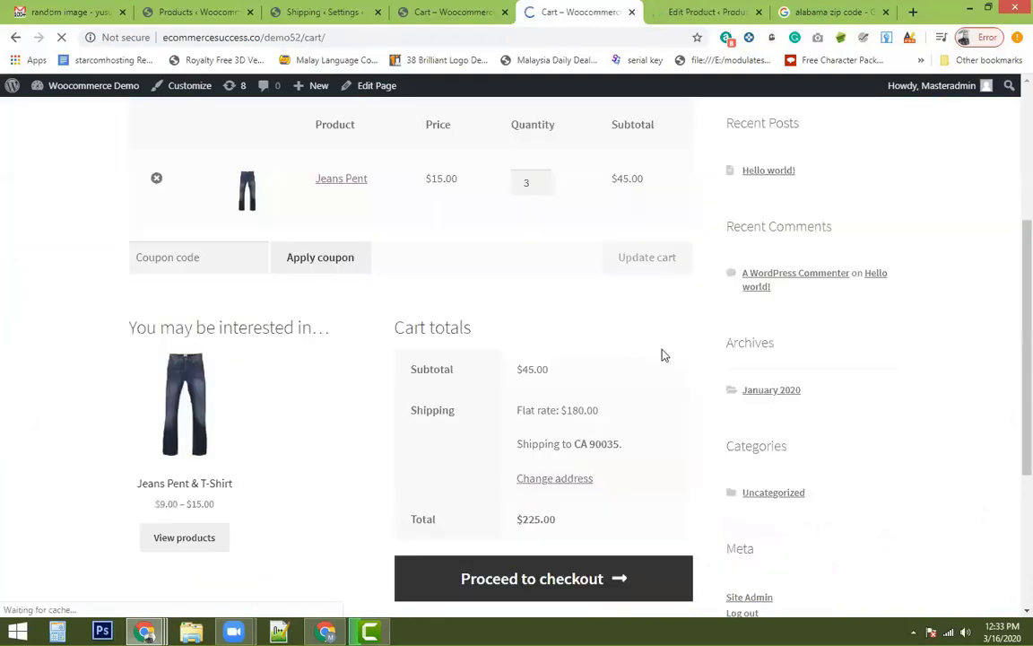
Step: Set the Jeans Pent quantity in the cart to 1 and update the cart to recalculate shipping
scroll(502, 264, "up", 1)
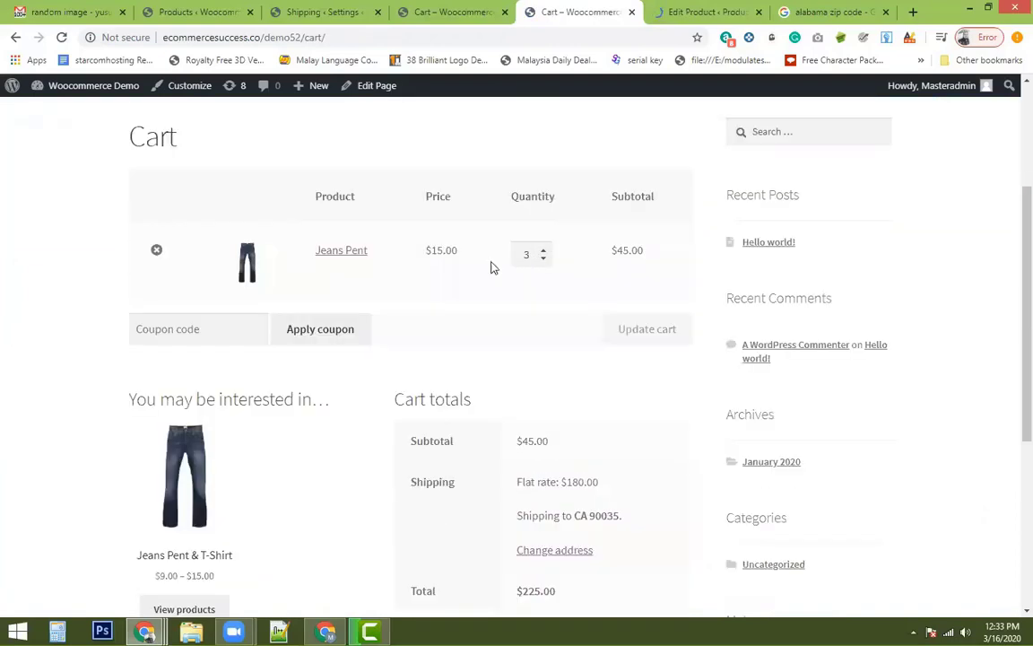
double_click(511, 267)
type("1")
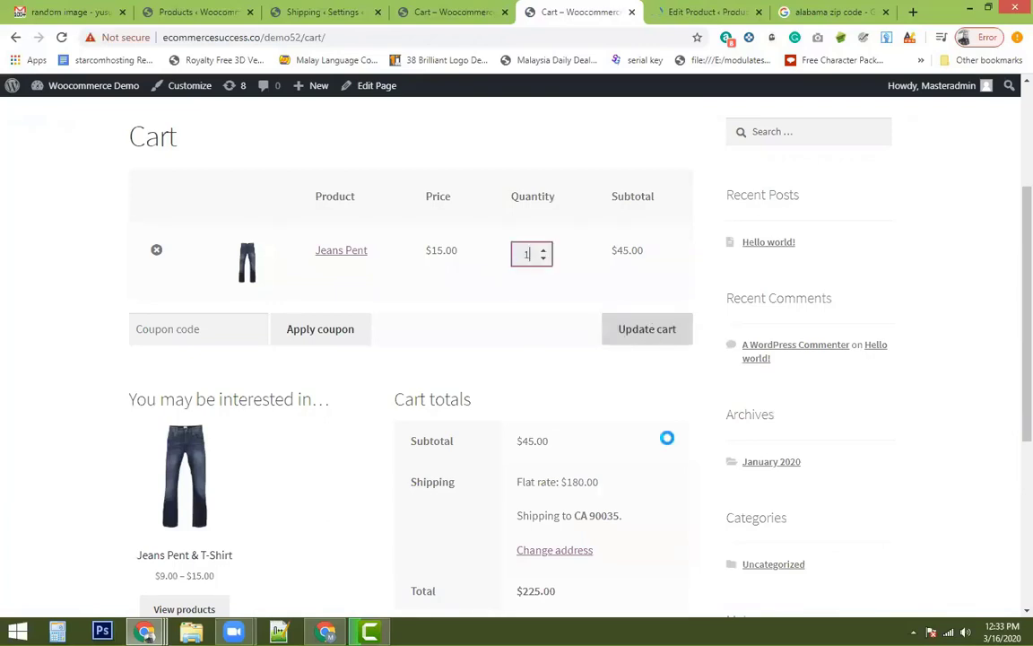
key("Return")
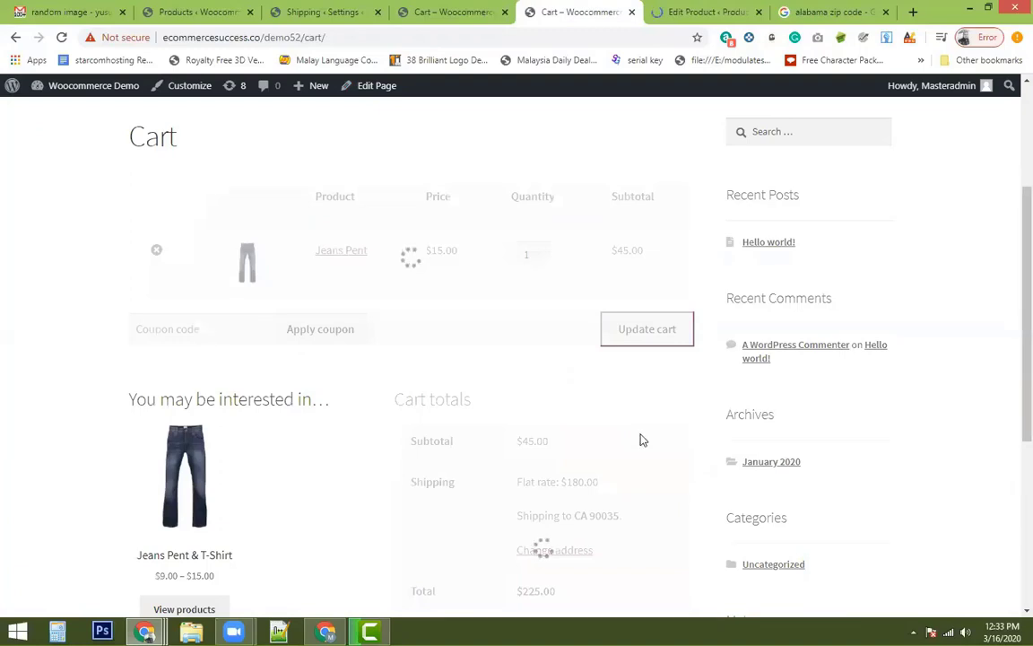
scroll(641, 439, "down", 1)
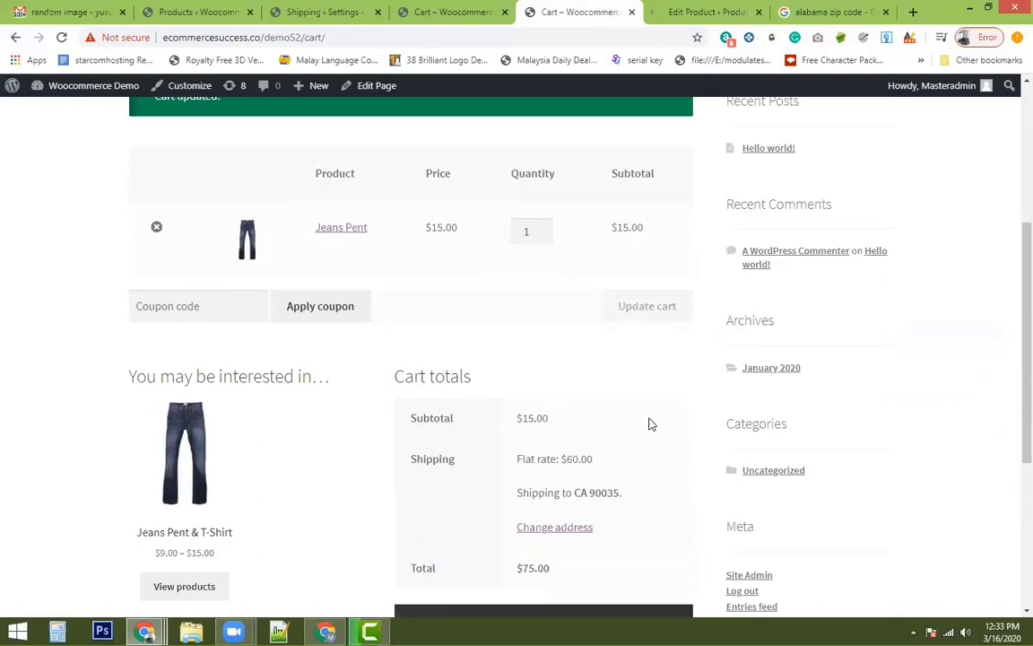
Step: In USA Shipping Zone 1's flat rate settings, move the [qty] * 10 formula from the main cost to the no shipping class cost and save
left_click(417, 10)
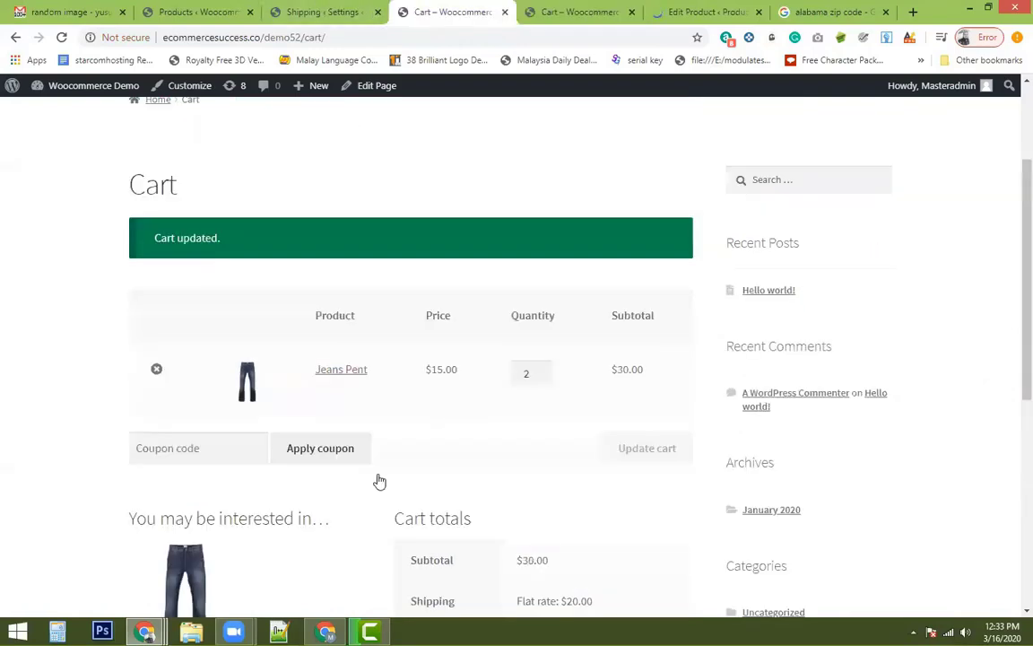
key("ctrl+shift+Tab")
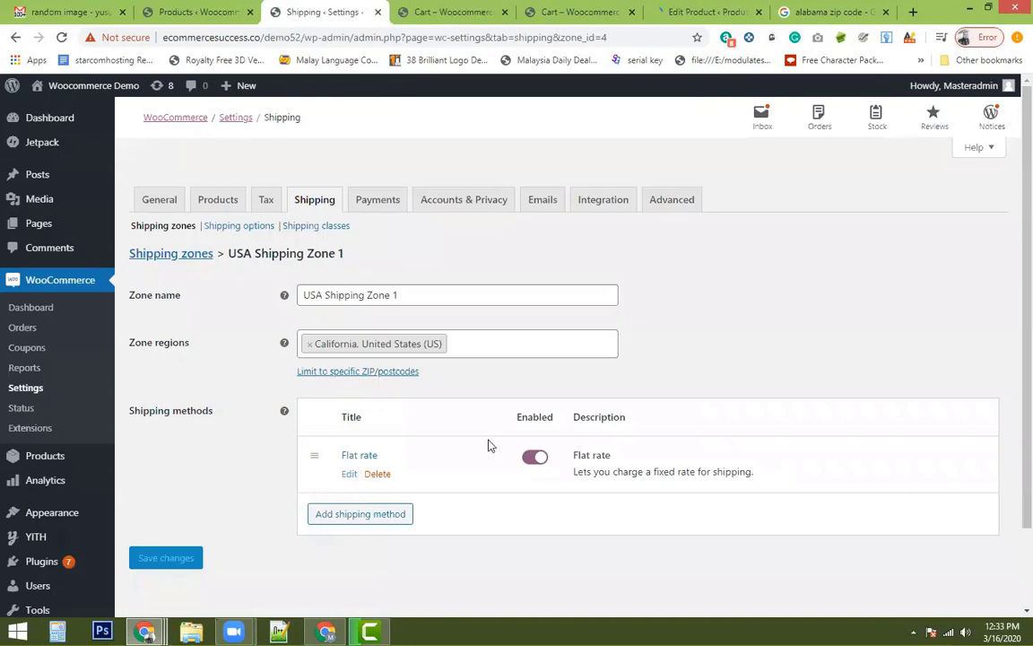
left_click(348, 473)
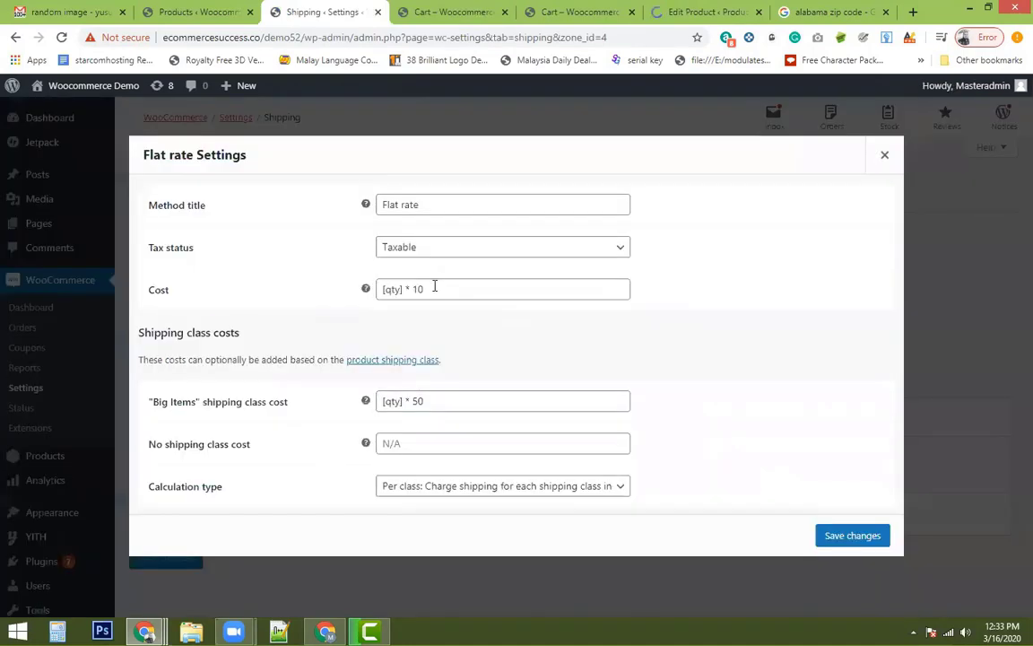
left_click_drag(376, 289, 426, 289)
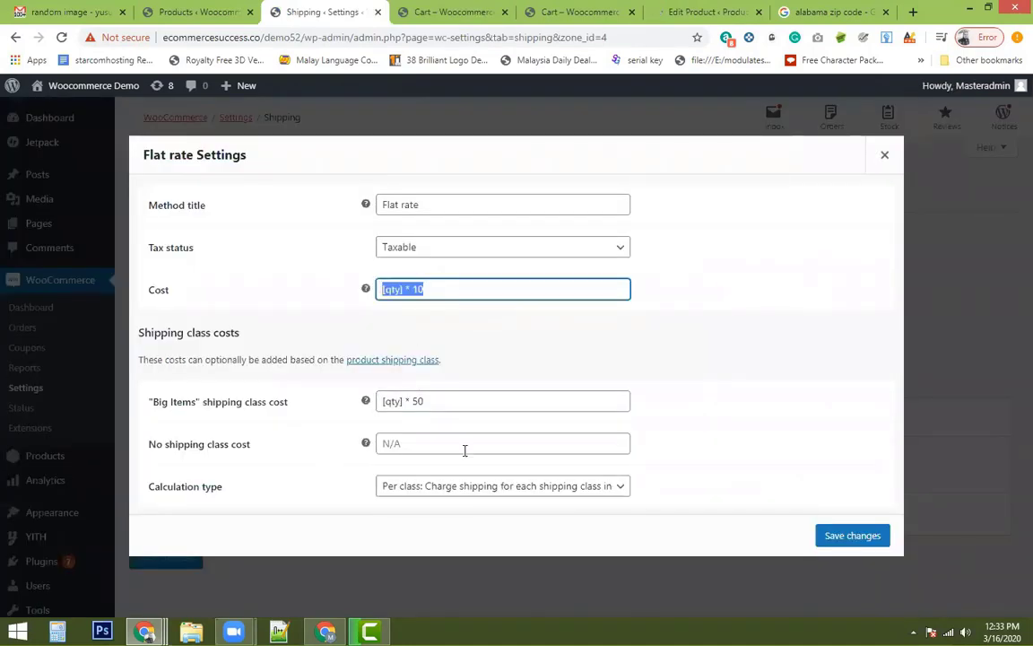
key("ctrl+x")
left_click(415, 448)
key("ctrl+v")
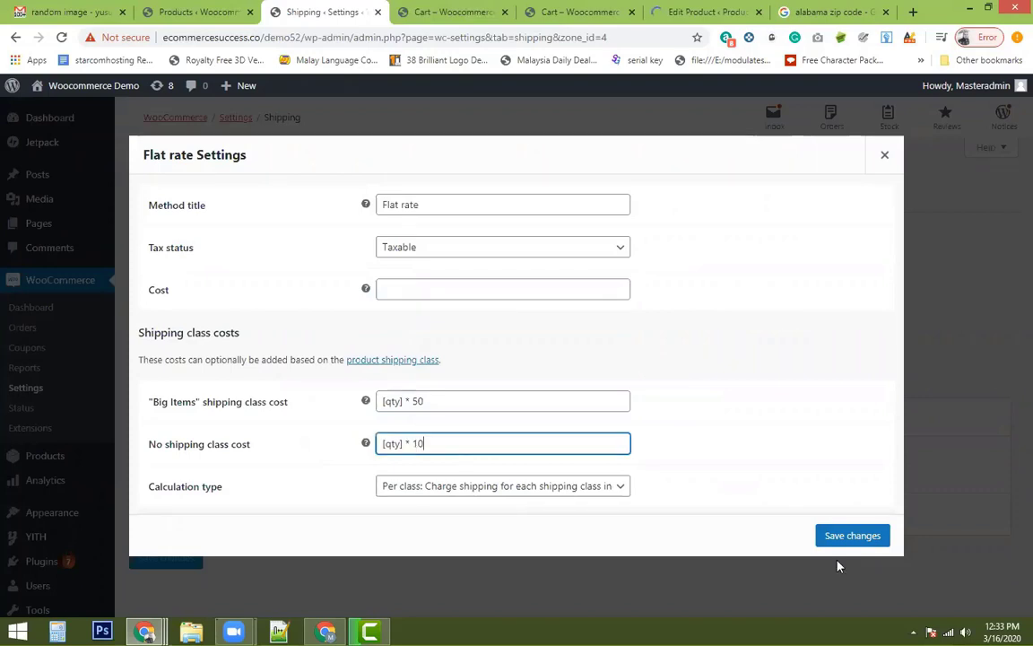
key("Return")
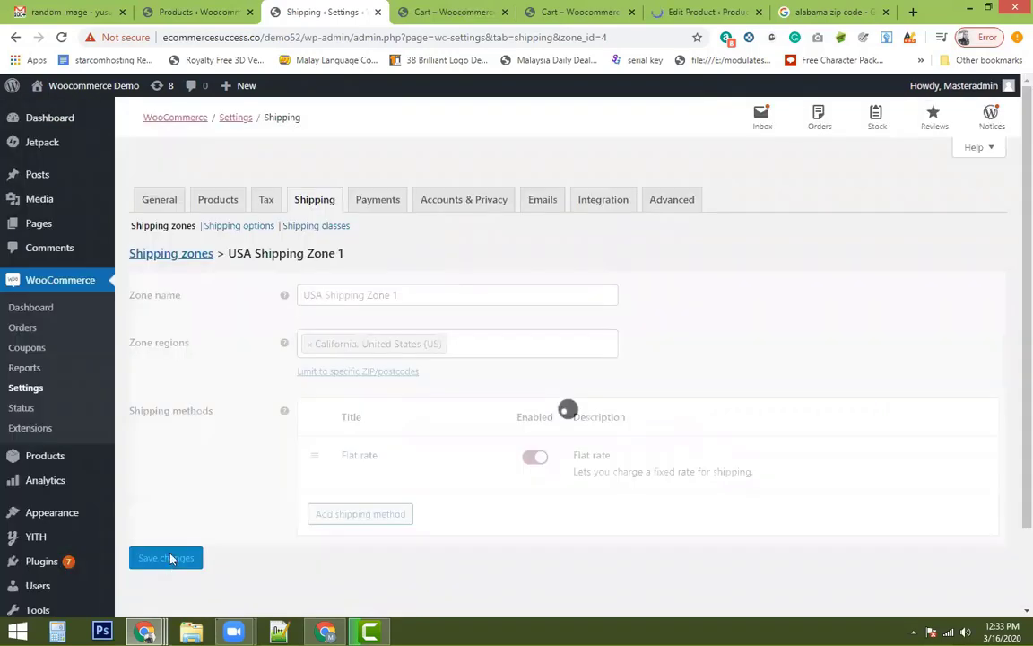
Step: Reload the cart and examine the flat rate shipping and total for the single Jeans Pent
left_click(618, 11)
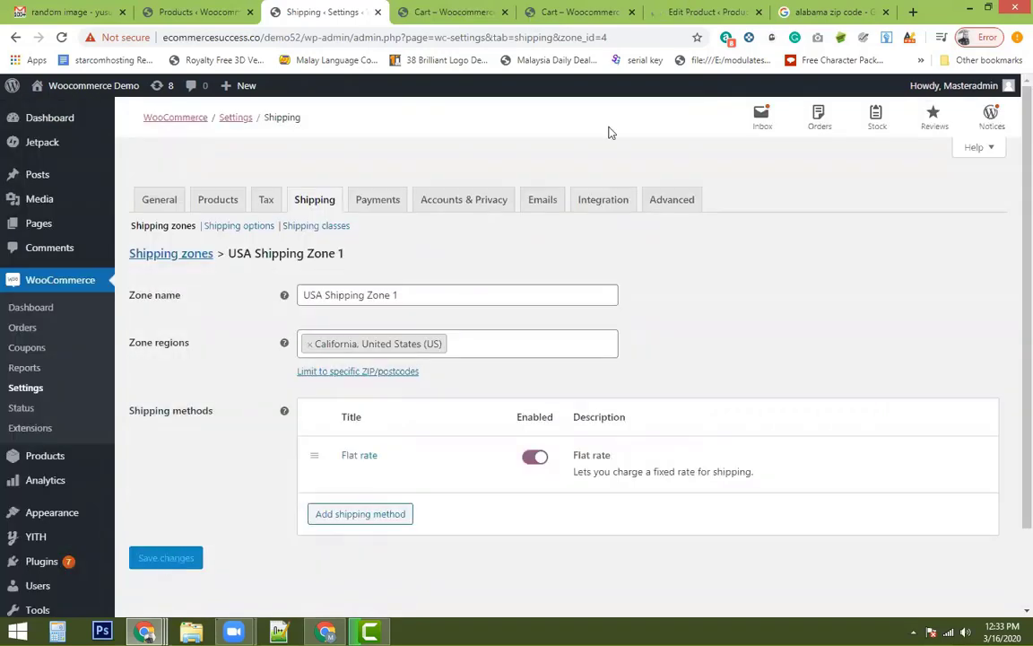
key("F5")
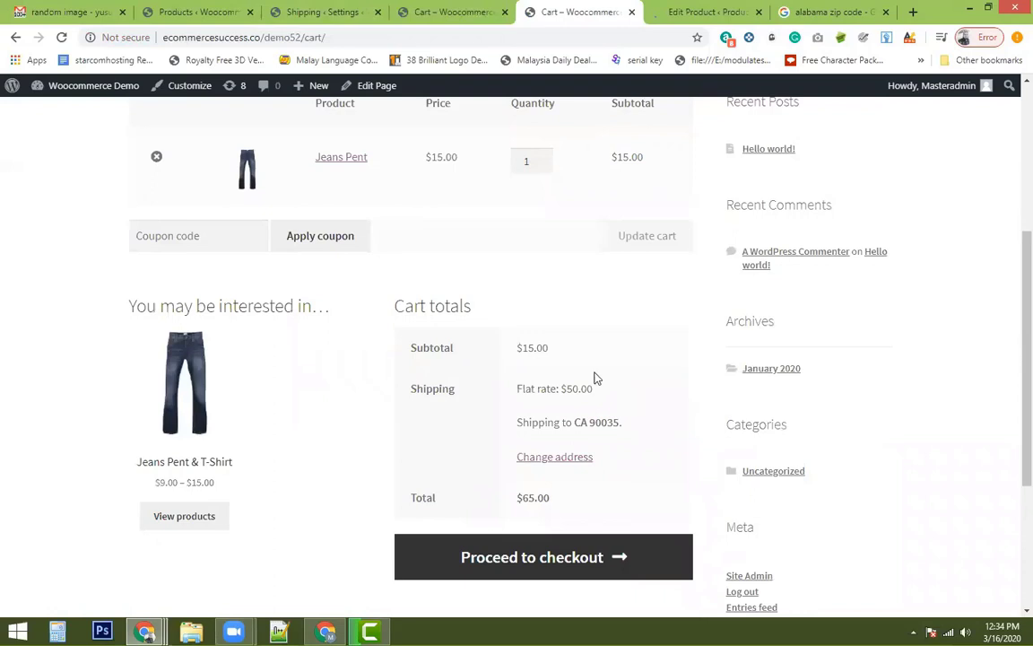
scroll(595, 376, "up", 1)
scroll(529, 400, "down", 1)
scroll(523, 406, "up", 3)
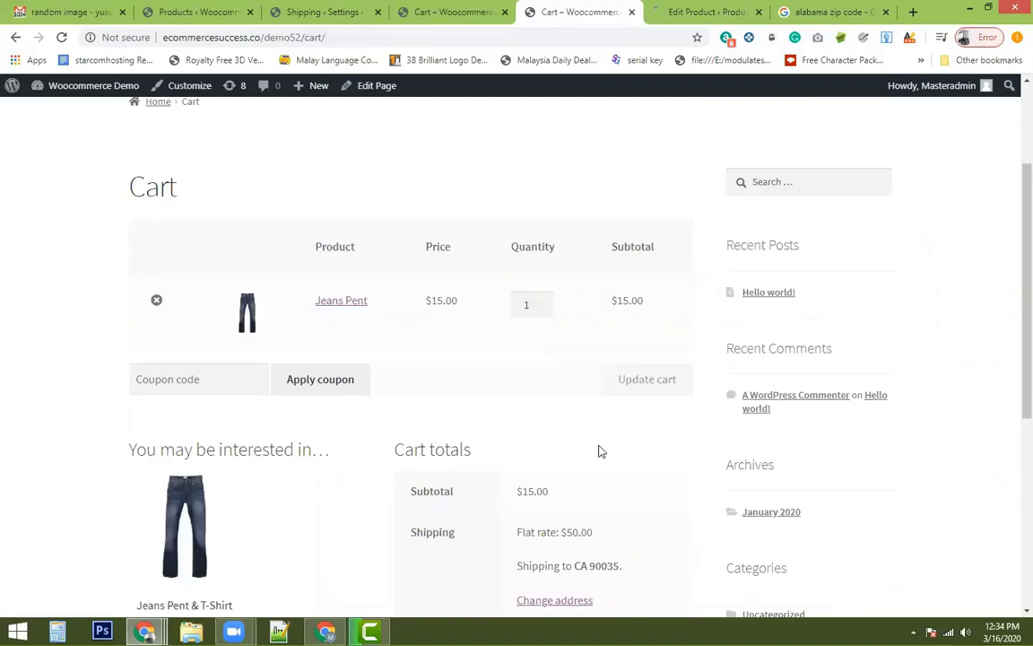
scroll(603, 448, "down", 3)
scroll(607, 440, "up", 1)
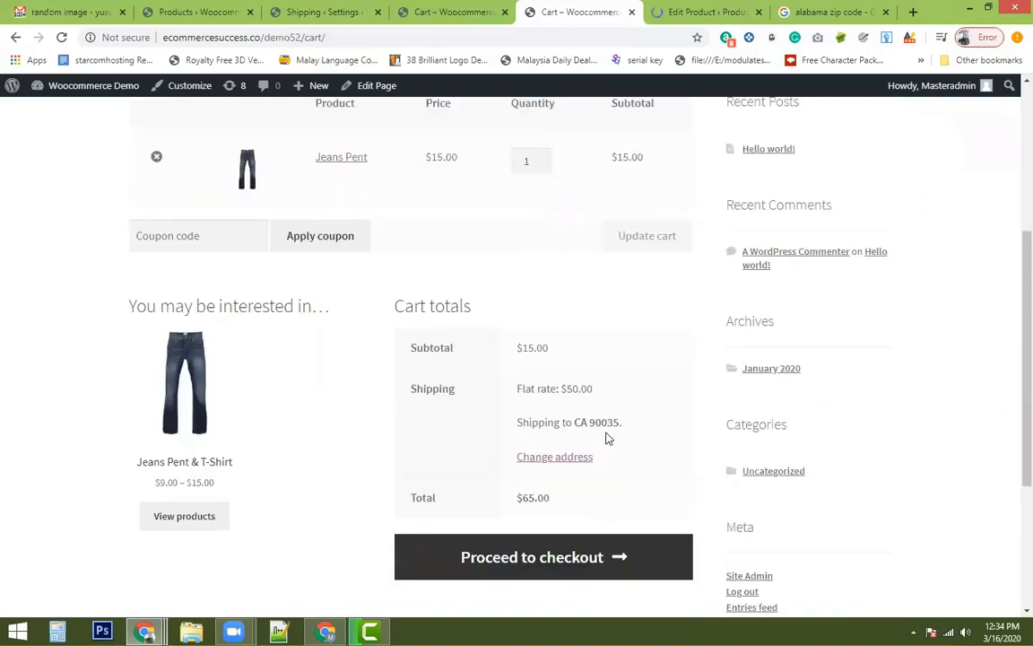
scroll(604, 422, "up", 1)
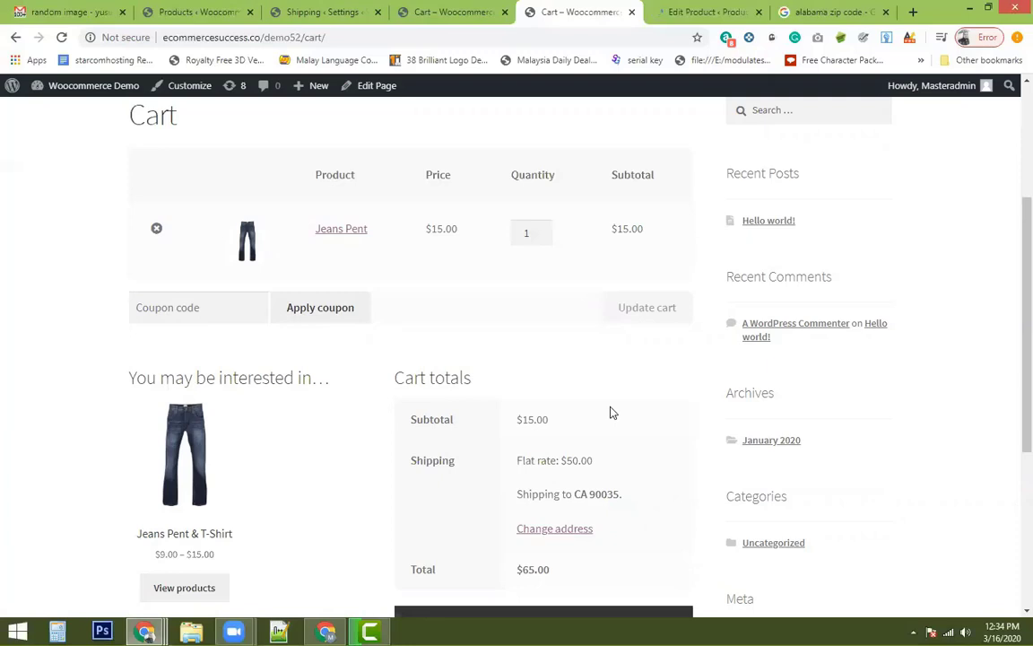
Step: Set the Jeans Pent quantity to 2, update the cart, and check the recalculated flat rate shipping
double_click(525, 231)
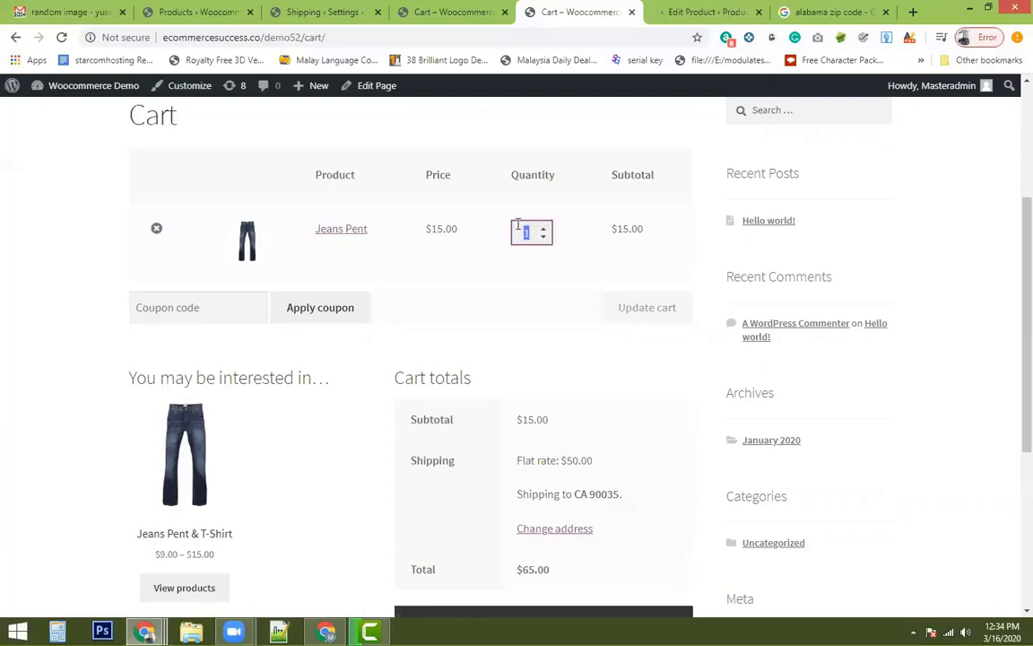
type("2")
left_click(648, 307)
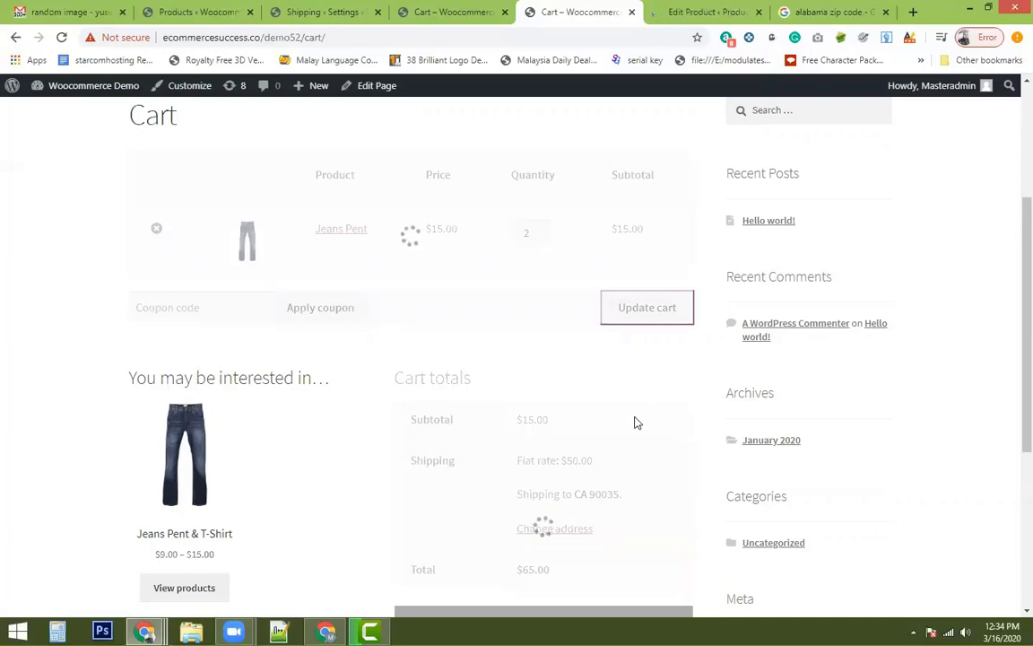
scroll(581, 320, "down", 3)
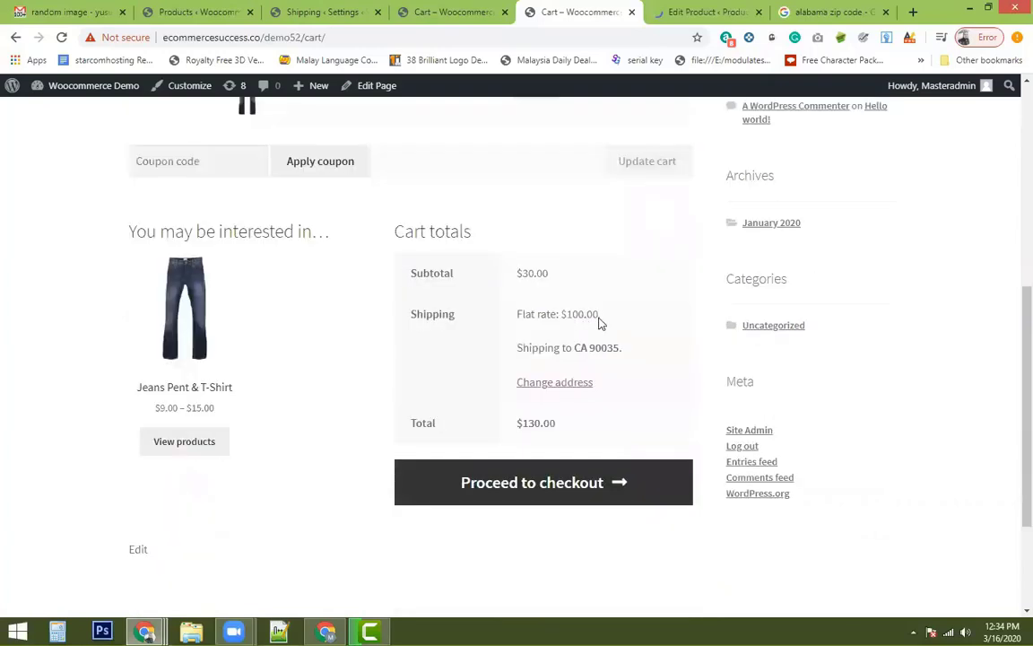
double_click(597, 315)
scroll(542, 251, "up", 5)
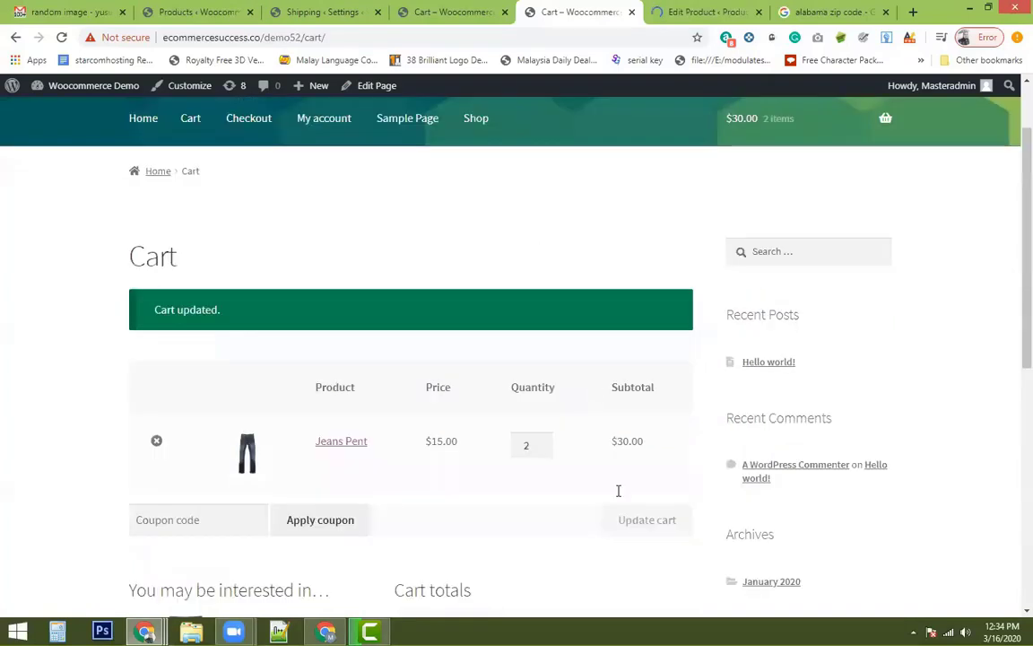
Step: Examine the flat rate shipping charge and order total in the cart totals for two Jeans Pent
scroll(617, 491, "down", 3)
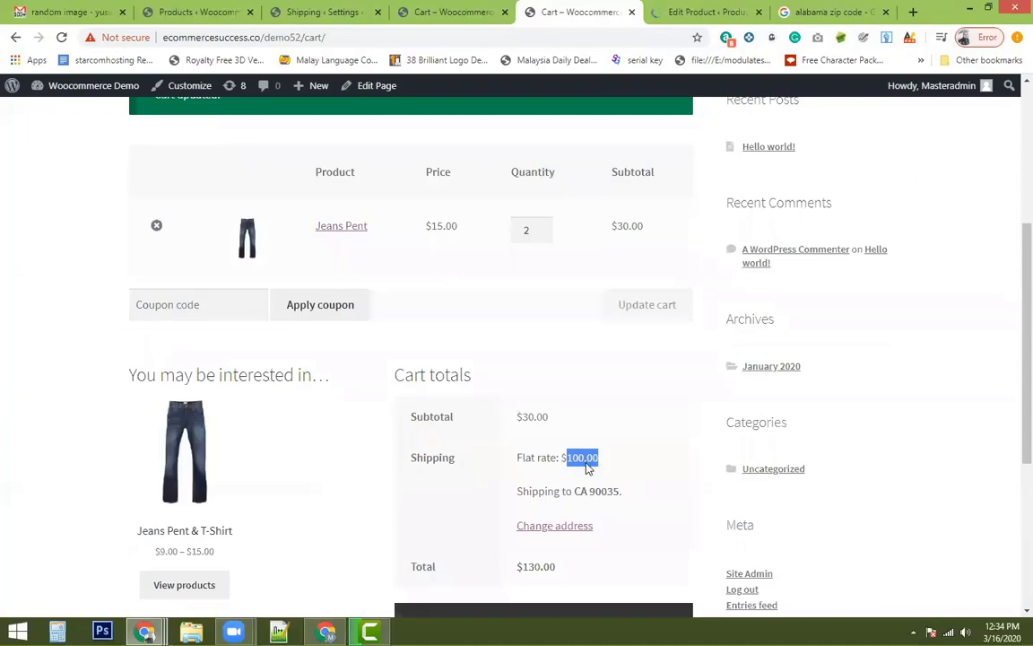
left_click(599, 461)
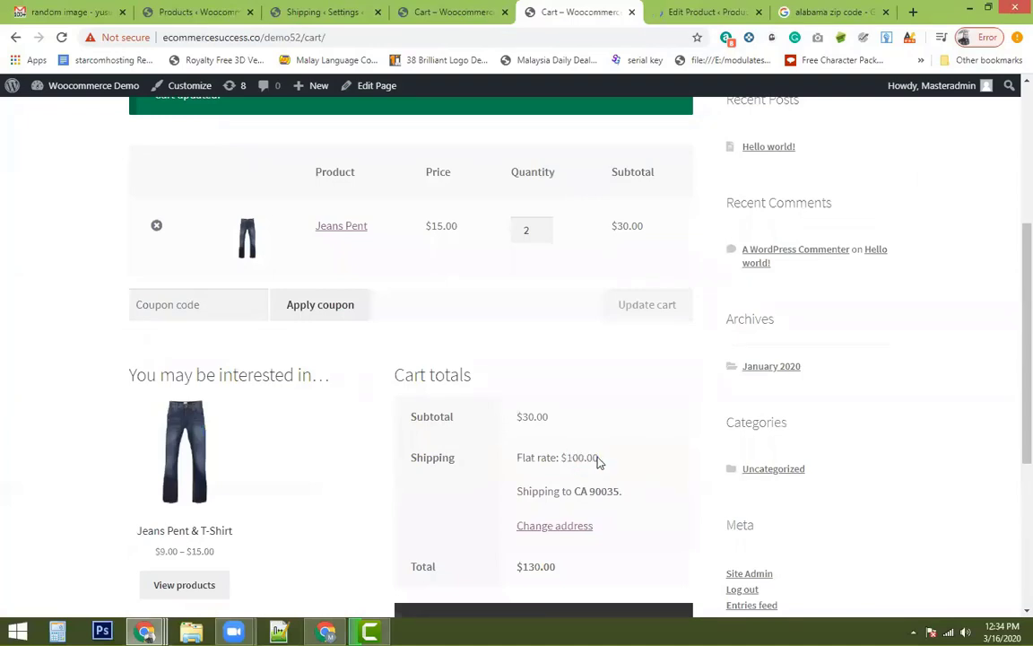
left_click_drag(571, 459, 599, 460)
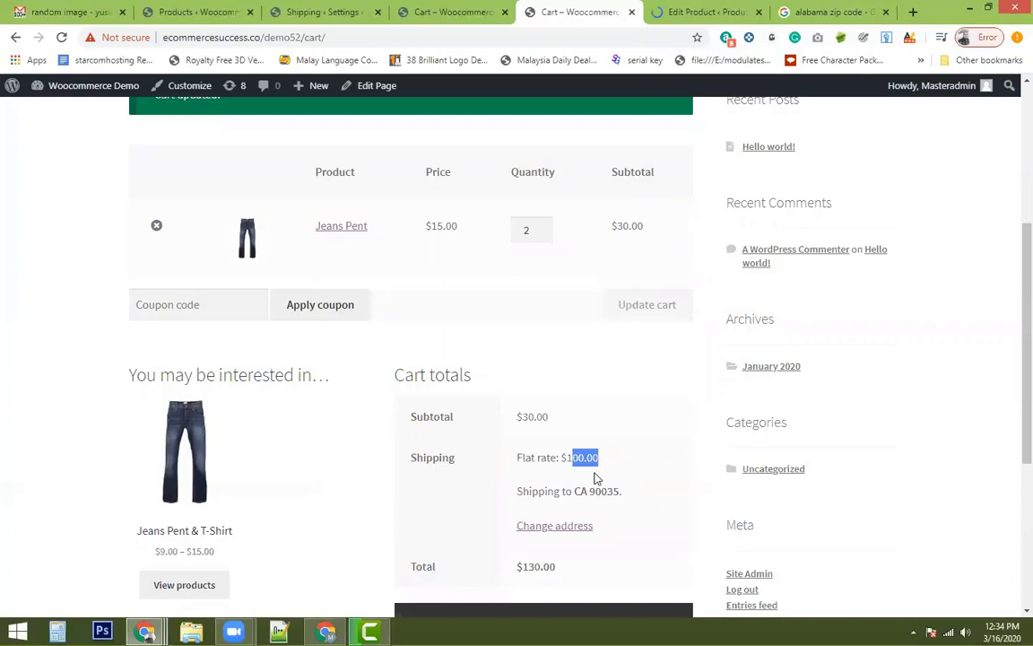
scroll(538, 269, "down", 1)
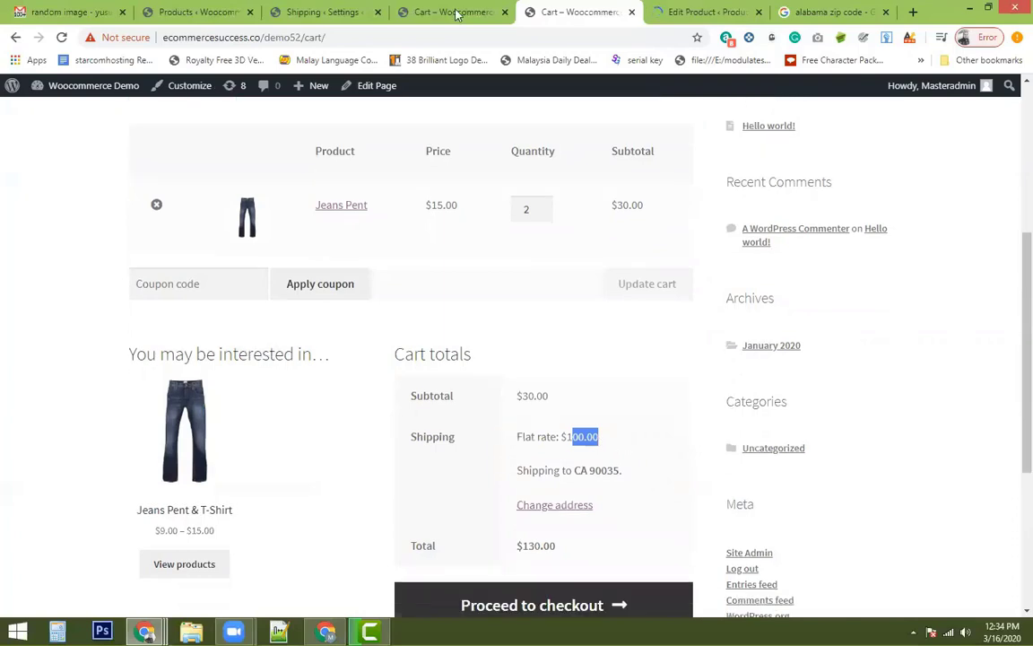
Step: Go back from the USA Shipping Zone 1 settings to the overview of all shipping zones
left_click(408, 7)
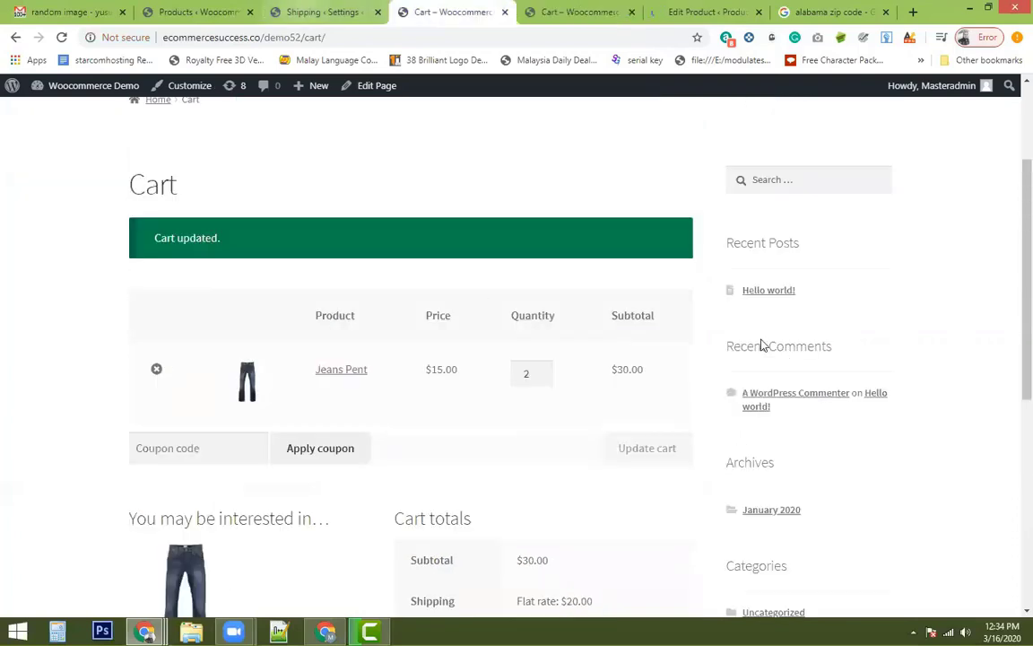
key("ctrl+shift+Tab")
left_click(164, 257)
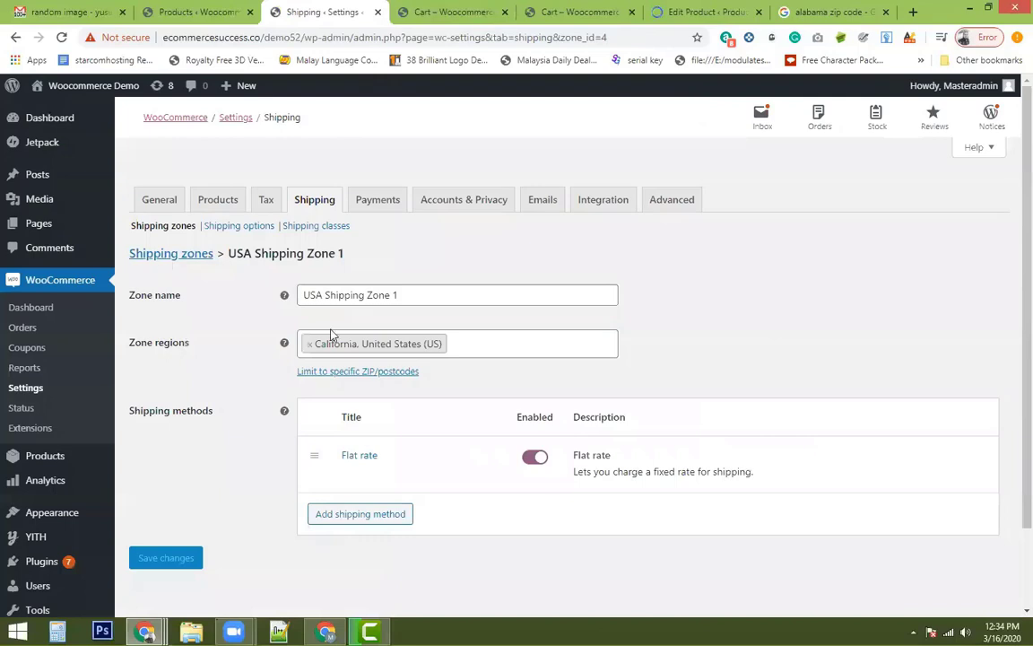
Step: Look up an Alabama ZIP code, change the cart's shipping address to Alabama with ZIP code 35005, and update it
left_click(578, 11)
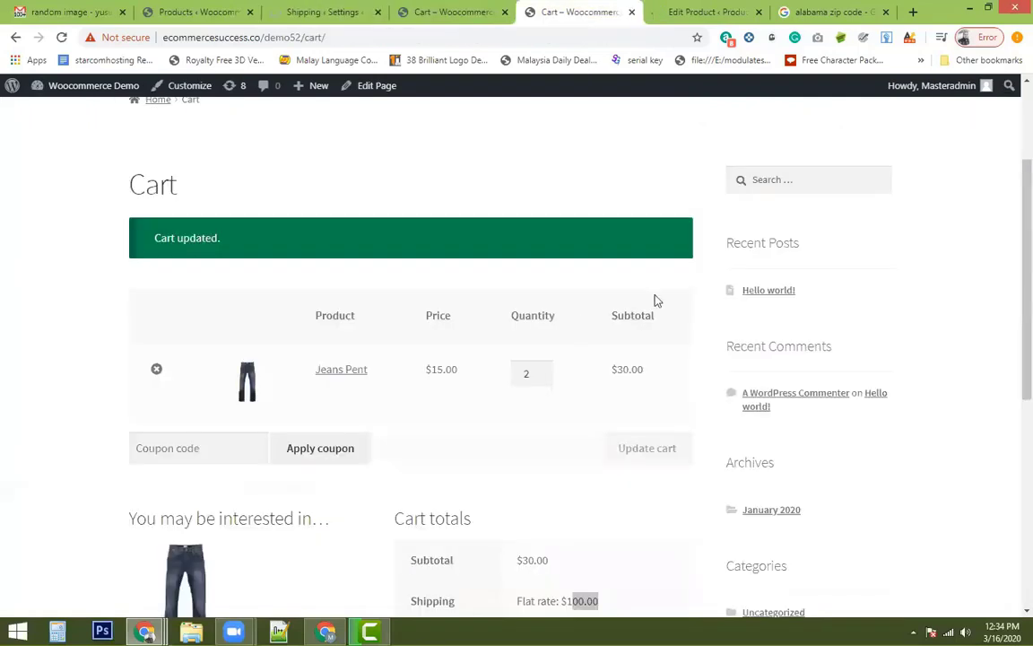
scroll(654, 297, "down", 3)
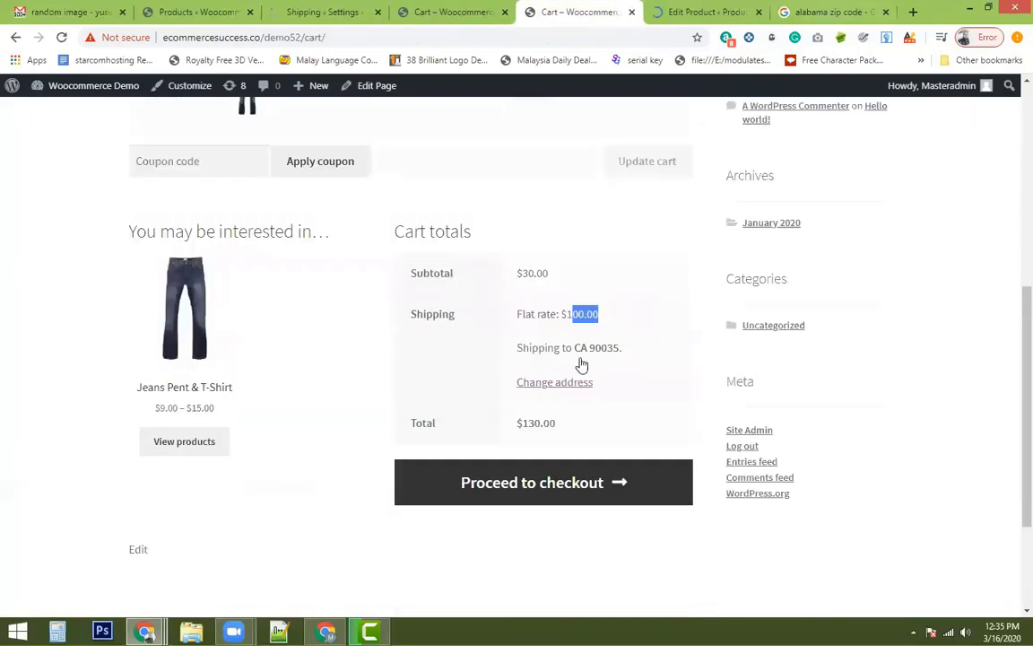
left_click(556, 382)
key("ctrl+Tab")
key("ctrl+Tab")
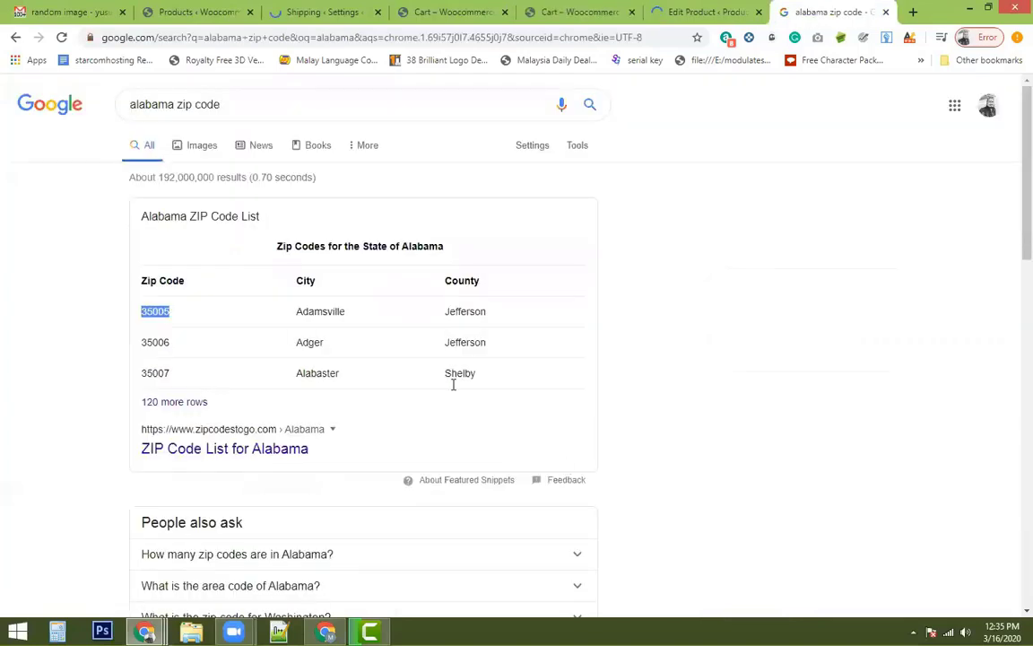
left_click(588, 7)
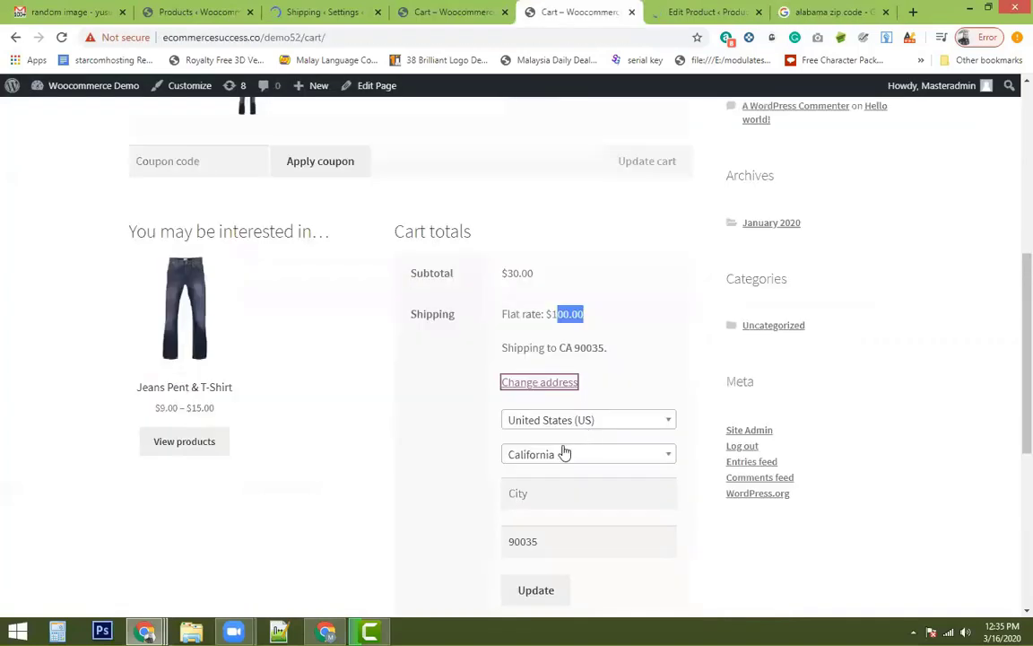
left_click(556, 453)
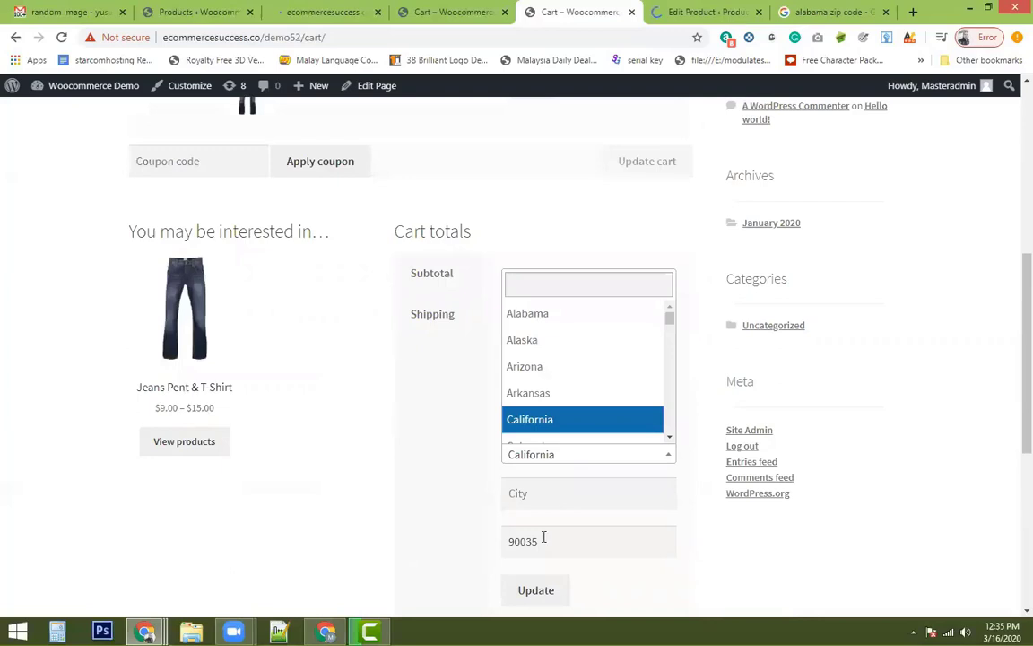
left_click(538, 311)
left_click(535, 590)
double_click(613, 540)
type("35005")
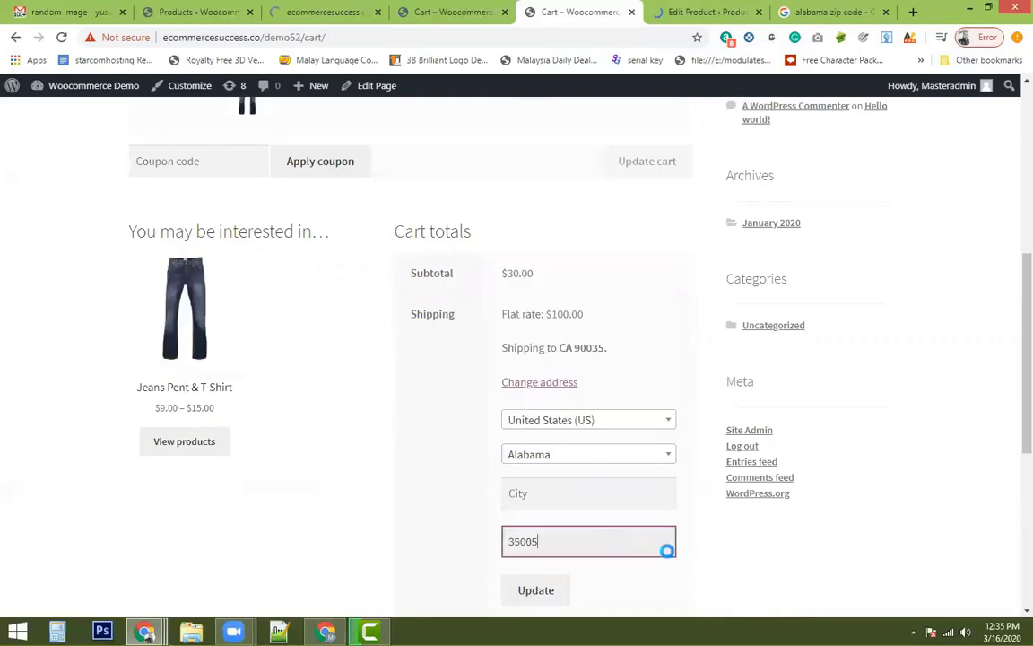
key("Return")
Step: Check which shipping method the cart totals apply to the Alabama address
scroll(666, 551, "up", 1)
scroll(666, 551, "down", 1)
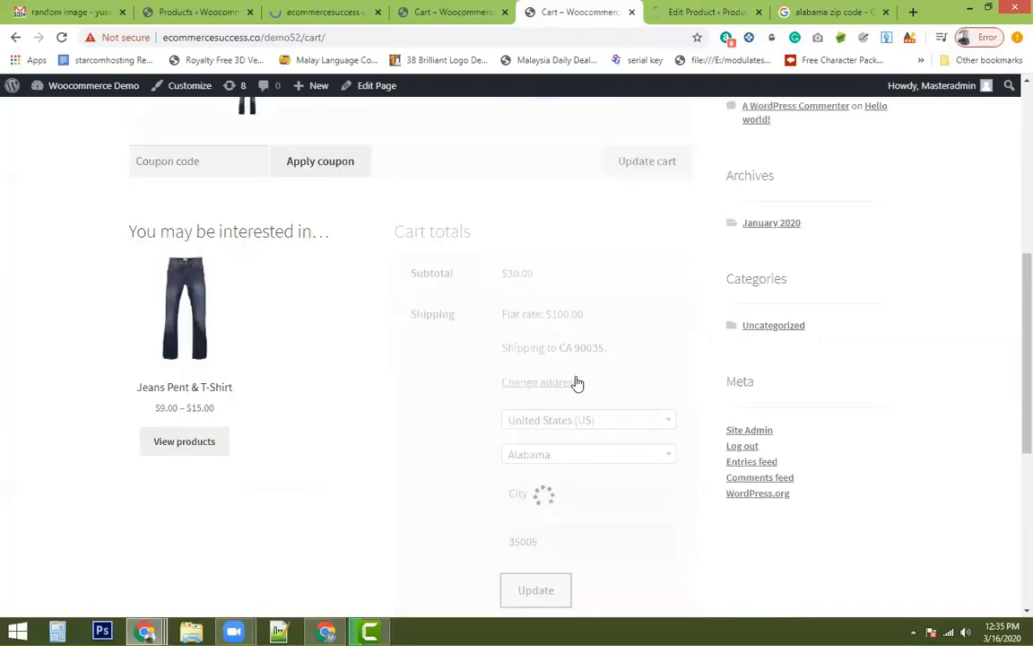
left_click_drag(583, 313, 533, 313)
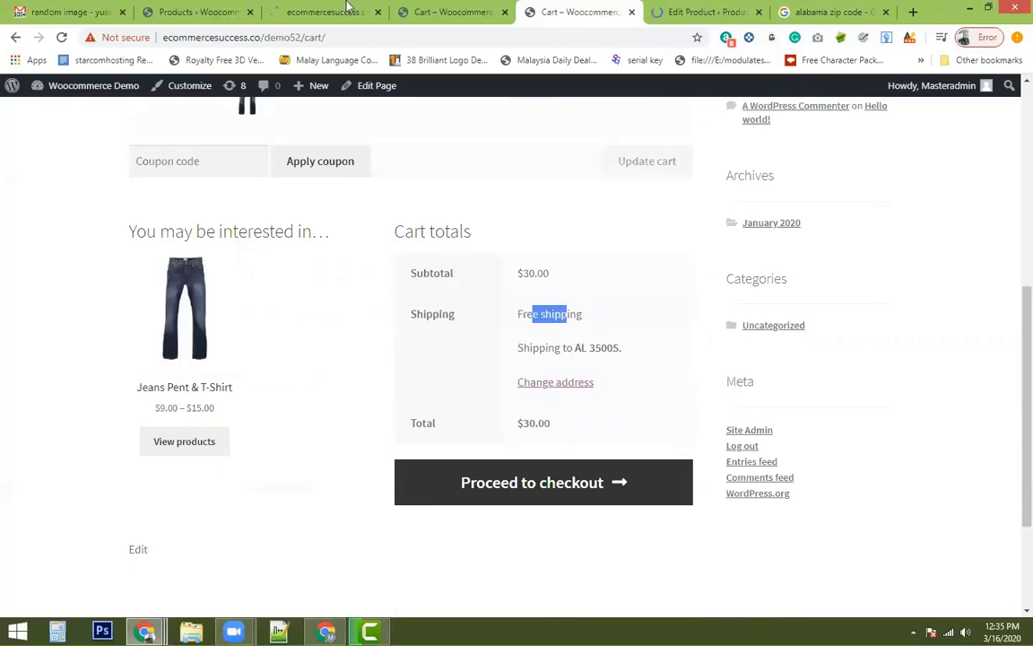
scroll(420, 350, "up", 2)
Step: Review the regions and shipping methods of USA Shipping Zone 1 and USA Free Shipping in the shipping zones overview
key("ctrl+shift+Tab")
key("ctrl+shift+Tab")
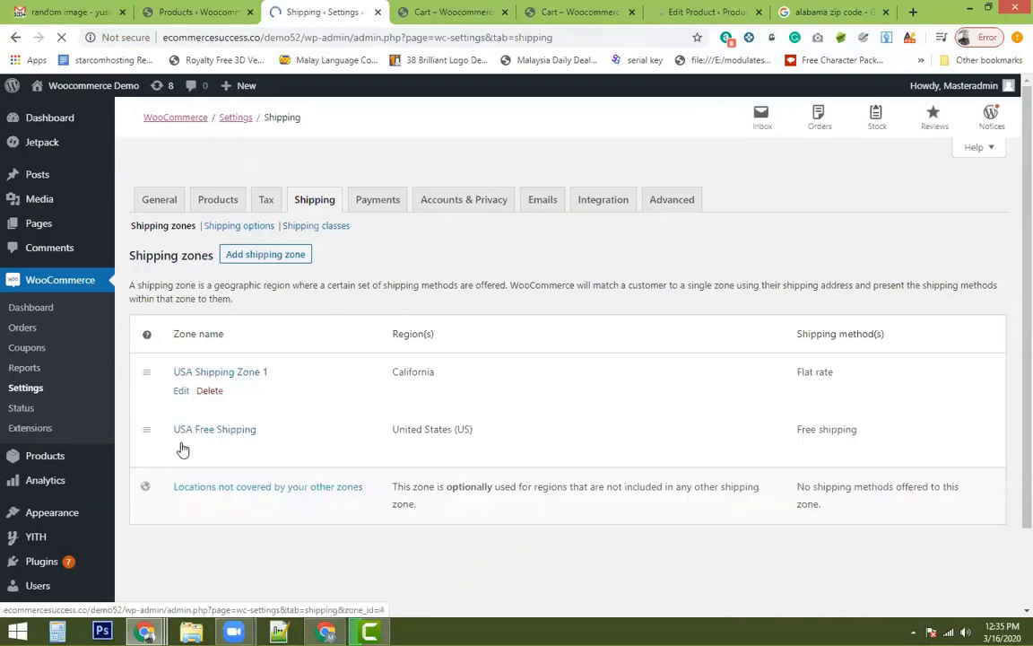
left_click(179, 447)
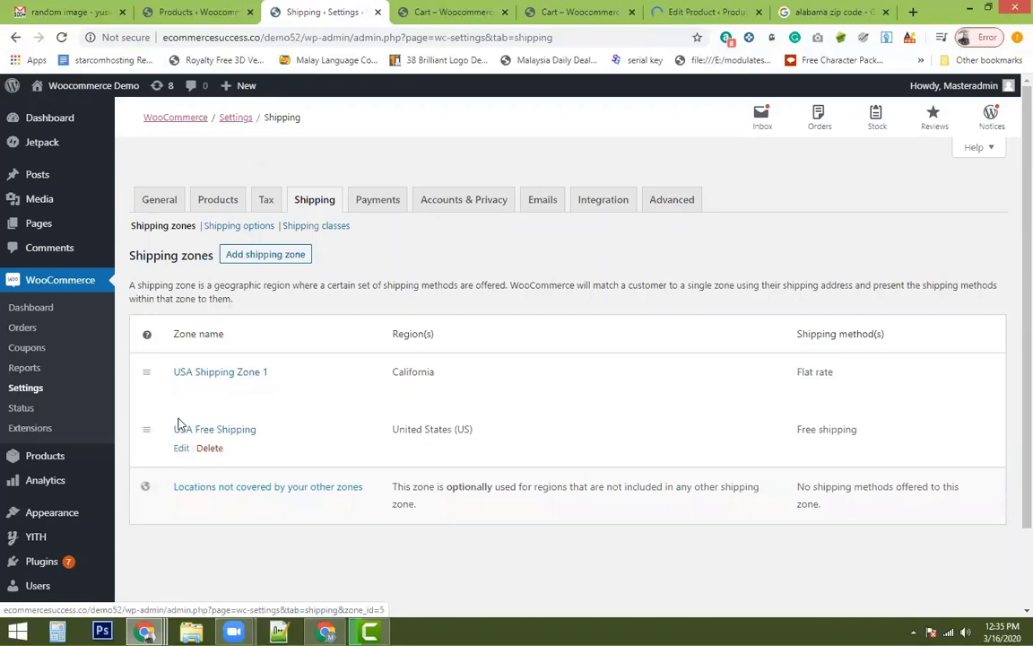
left_click_drag(575, 285, 607, 286)
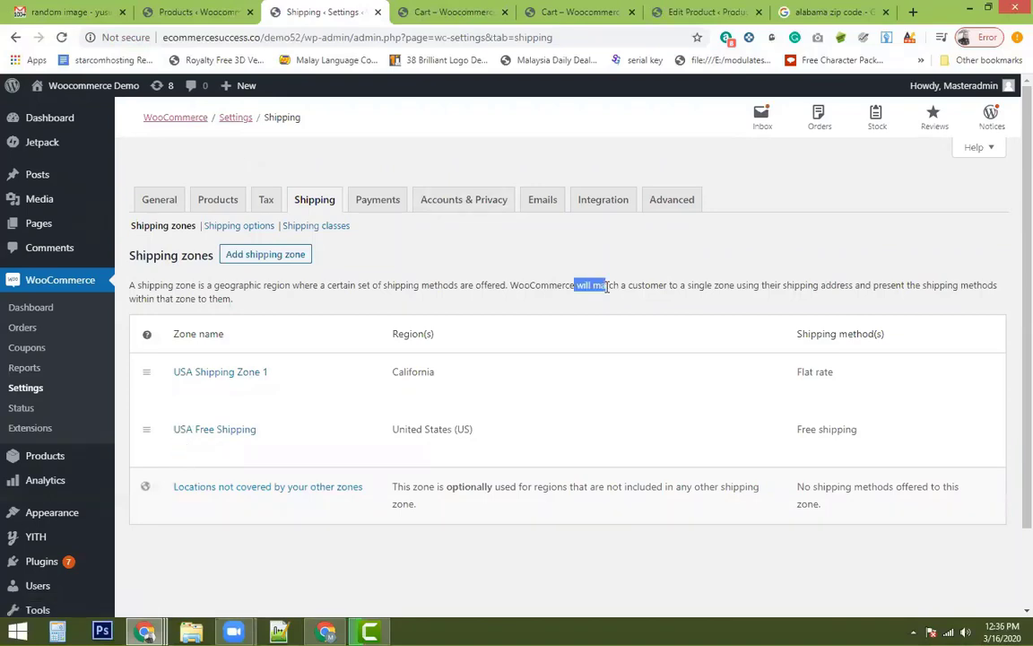
left_click(584, 275)
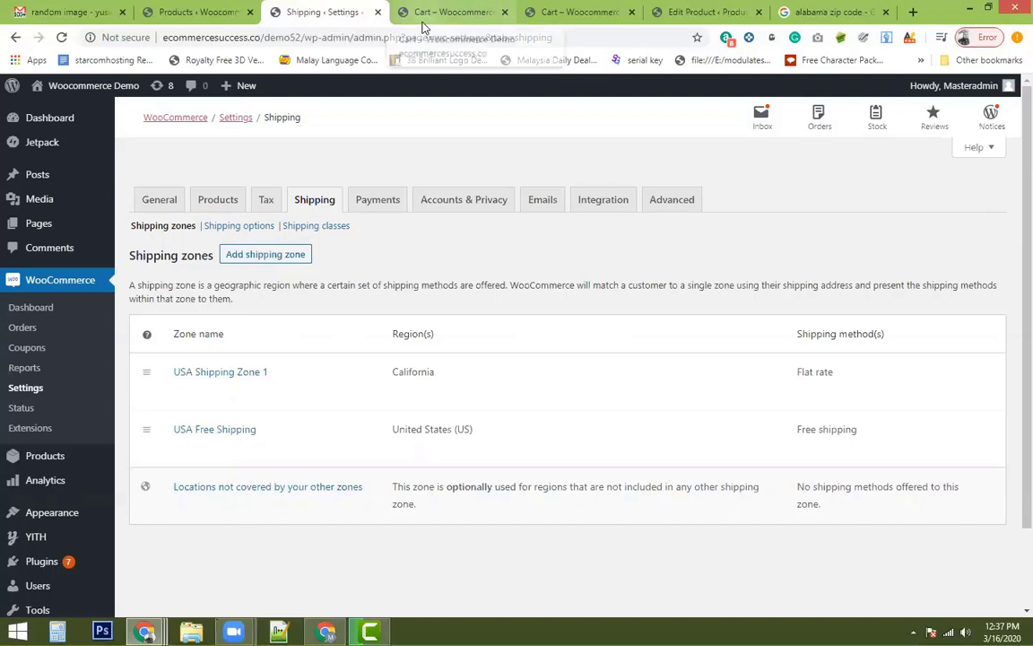
mouse_move(590, 445)
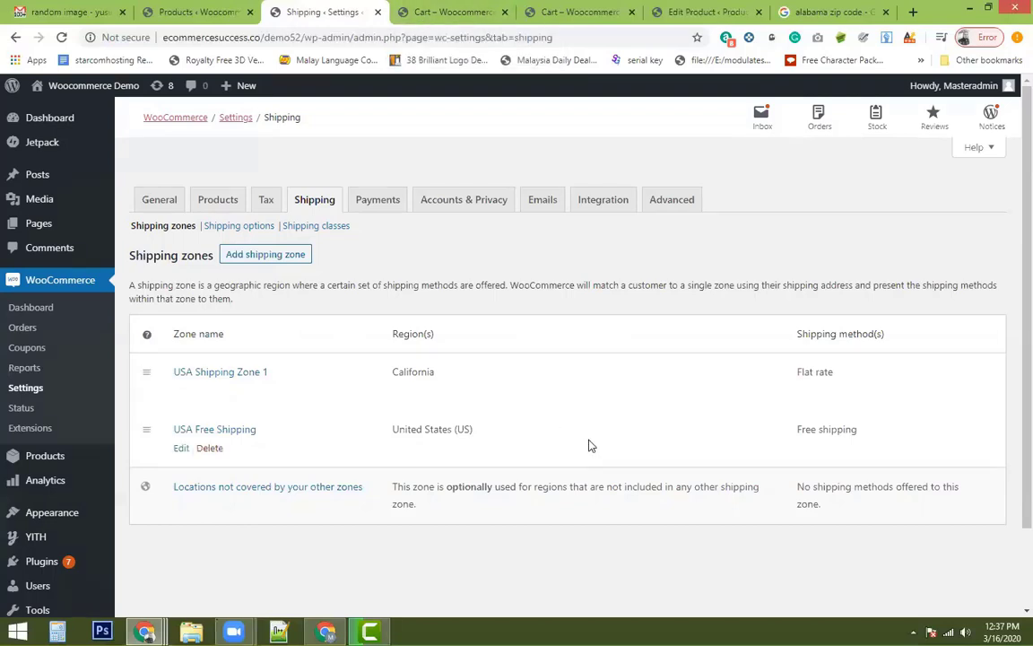
scroll(603, 426, "down", 1)
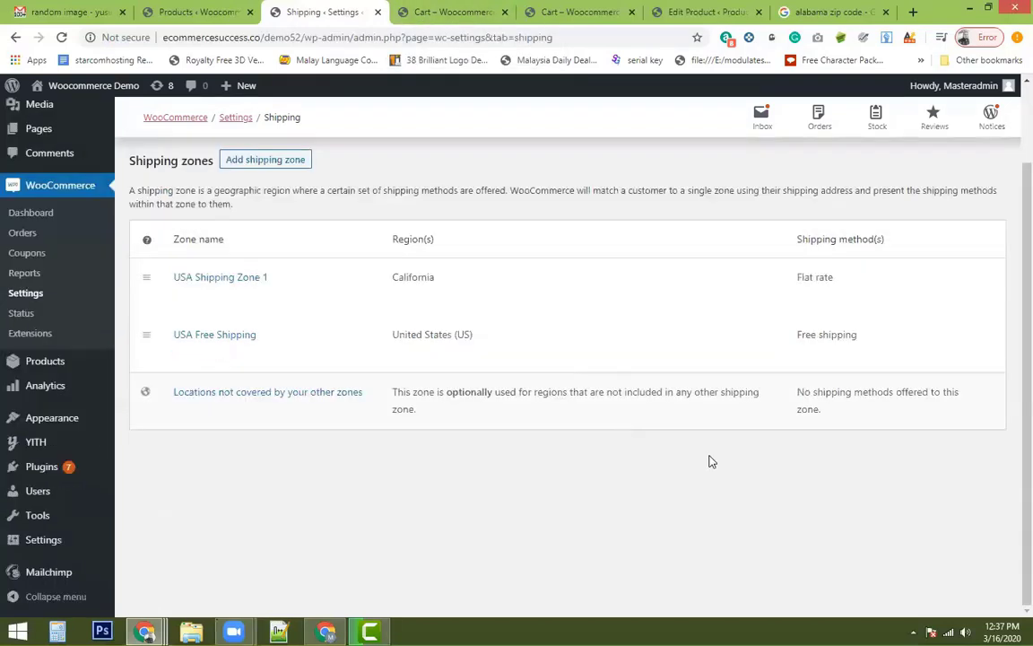